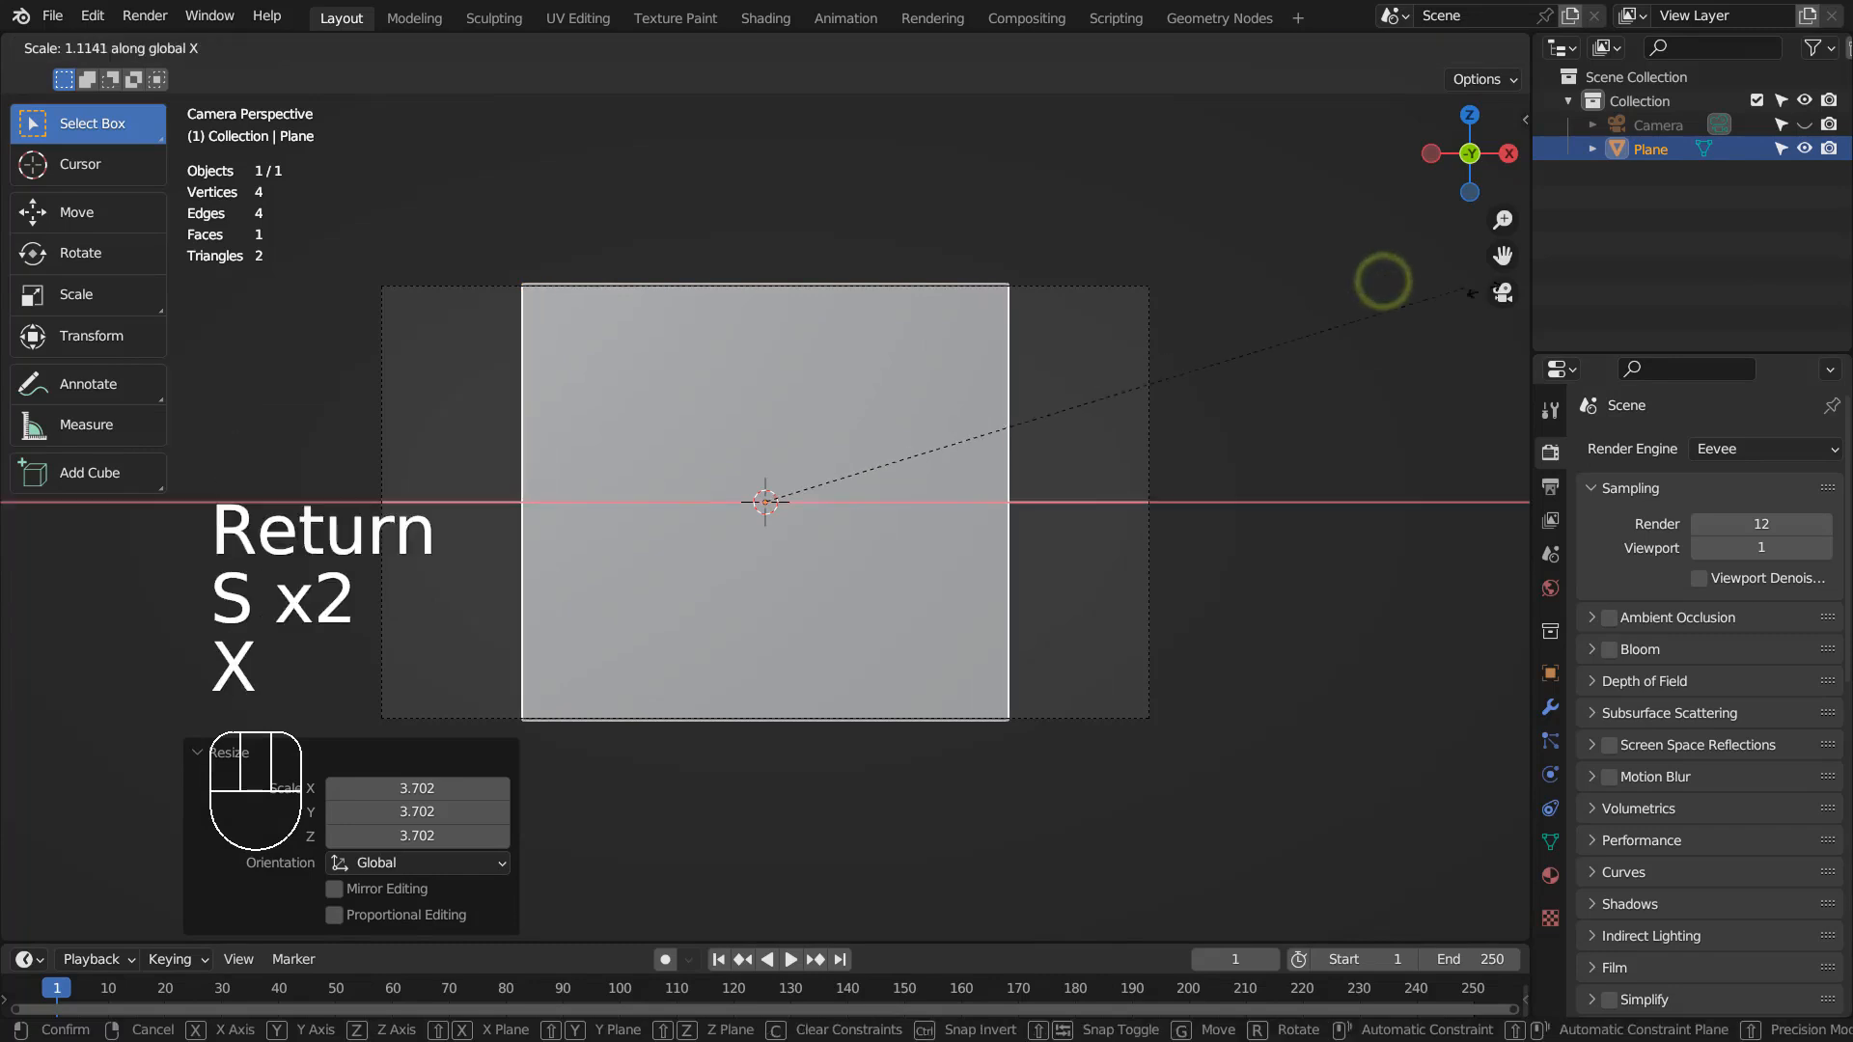
Stretch the plane along X by a factor of 1.767 to fill the camera frame and open the Texture Paint workspace.
left_click(384, 316)
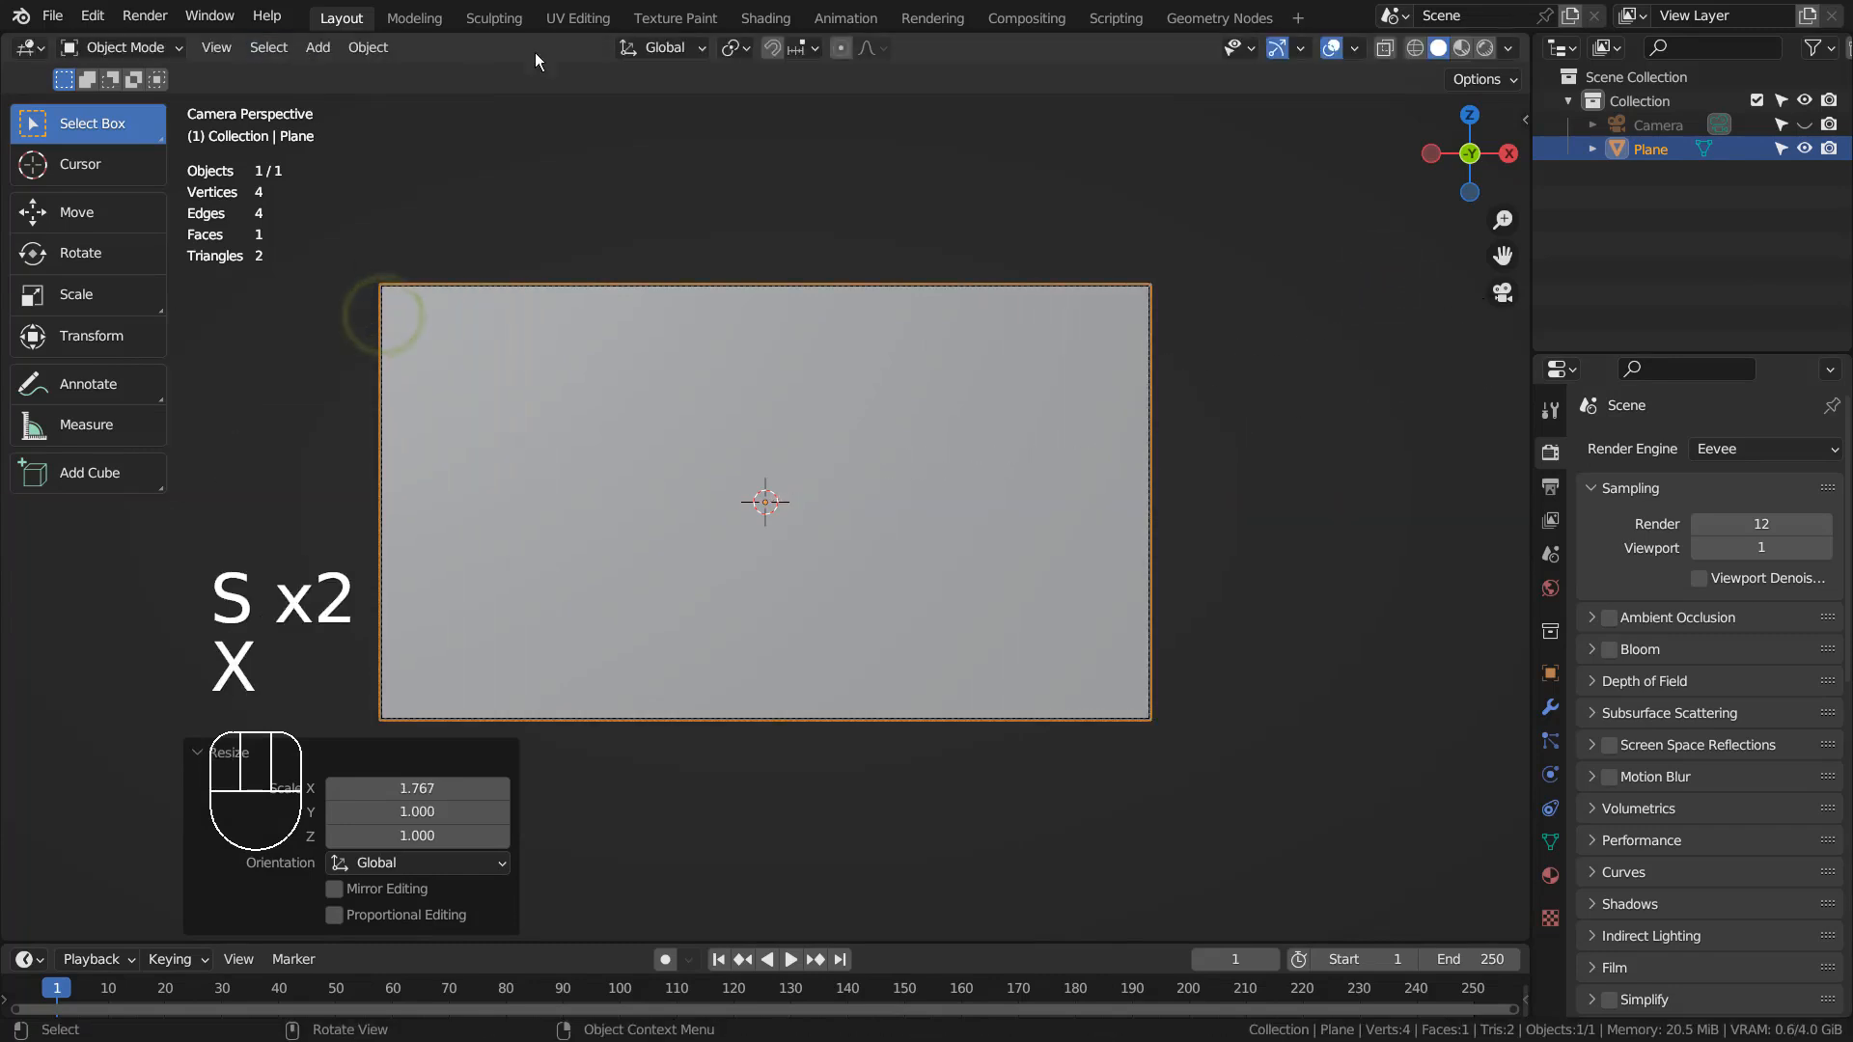
left_click(674, 18)
Enable the Screencast Keys display for the texture paint viewport and hide the sidebar again.
key("n")
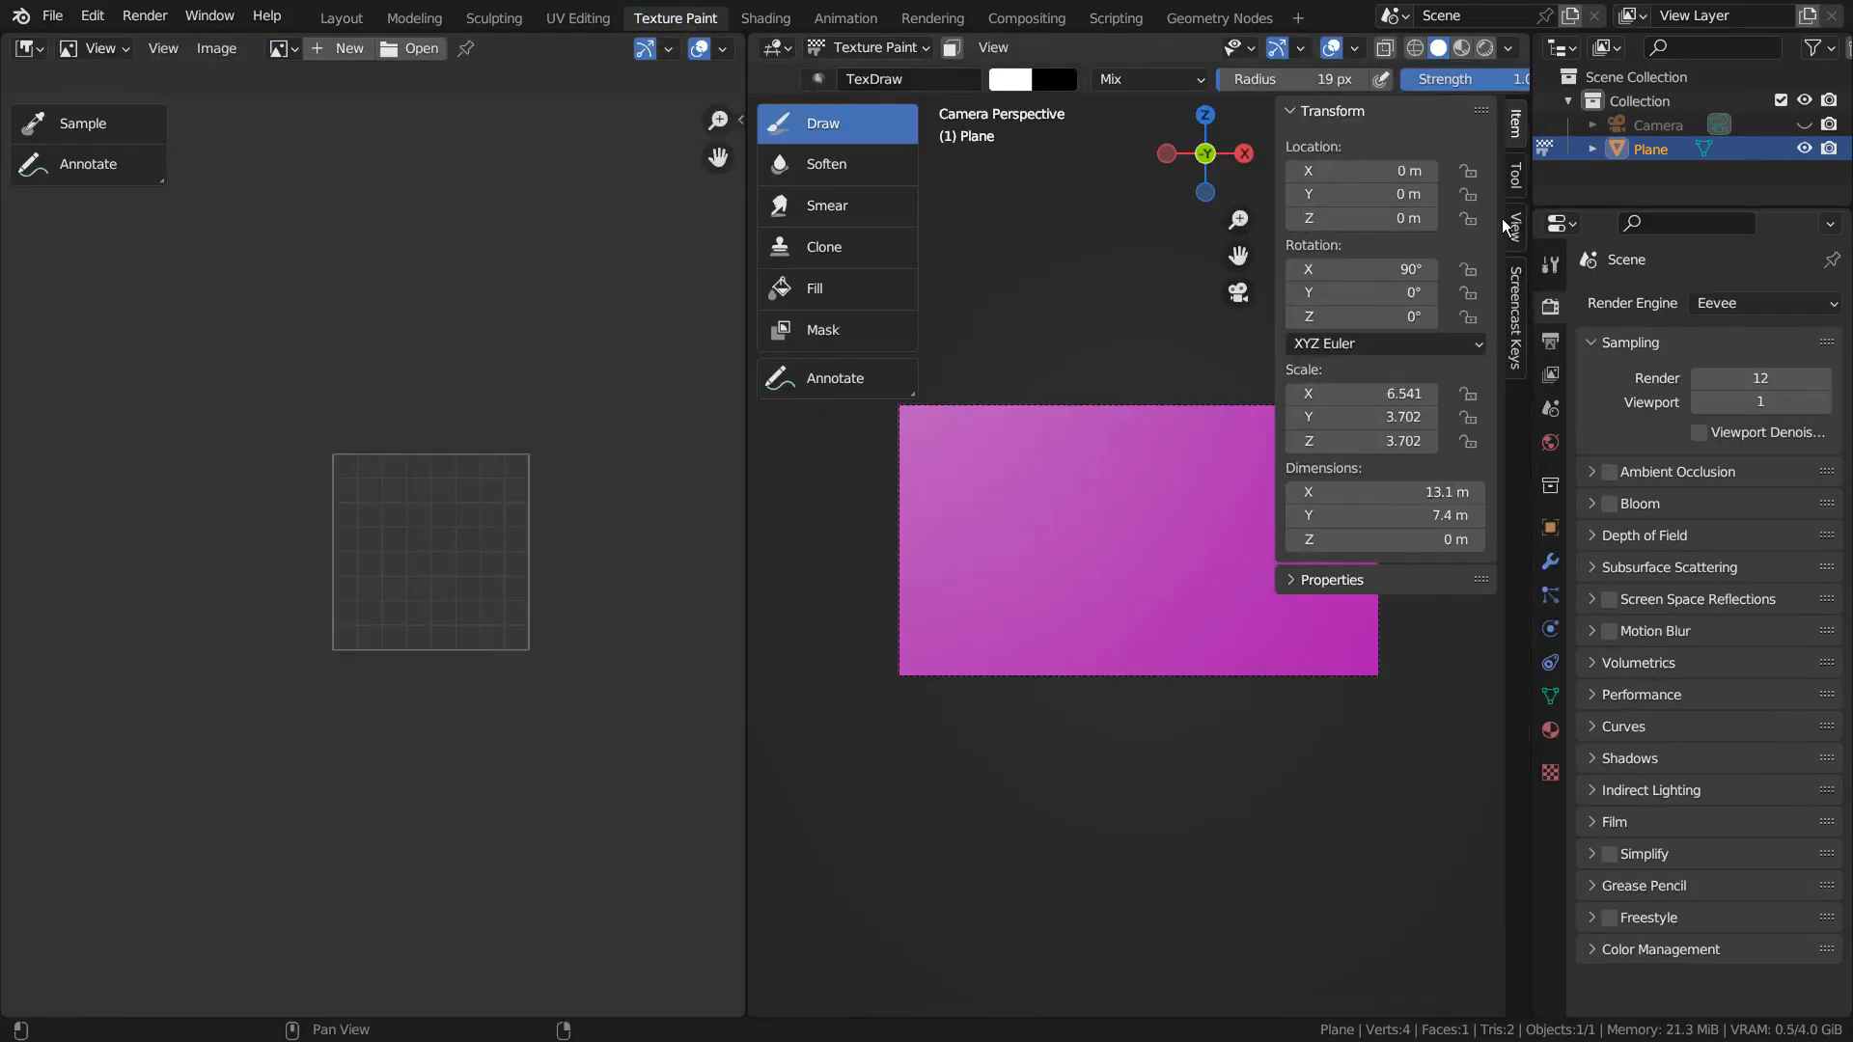
left_click(1517, 280)
left_click(1308, 111)
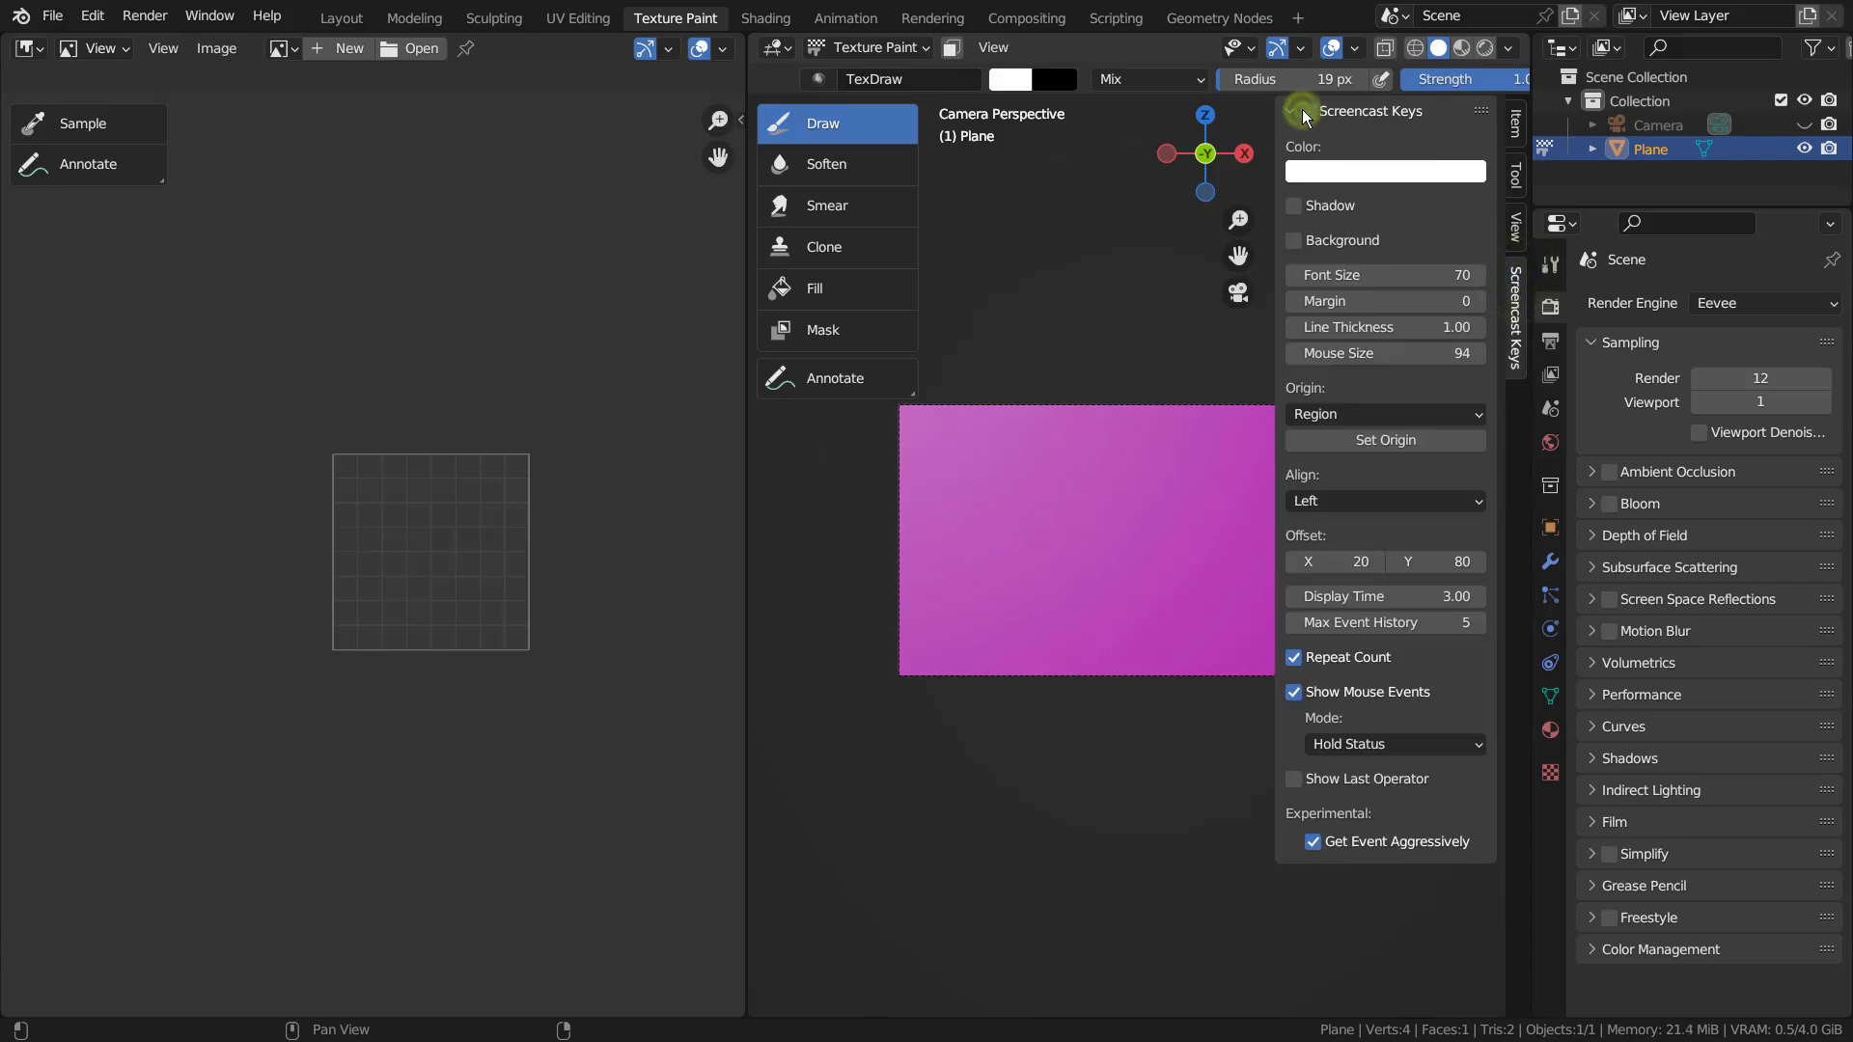
left_click(1515, 123)
key("n")
Add a Base Color paint slot to the plane with a blank 1024 x 1024 px image.
left_click(1549, 262)
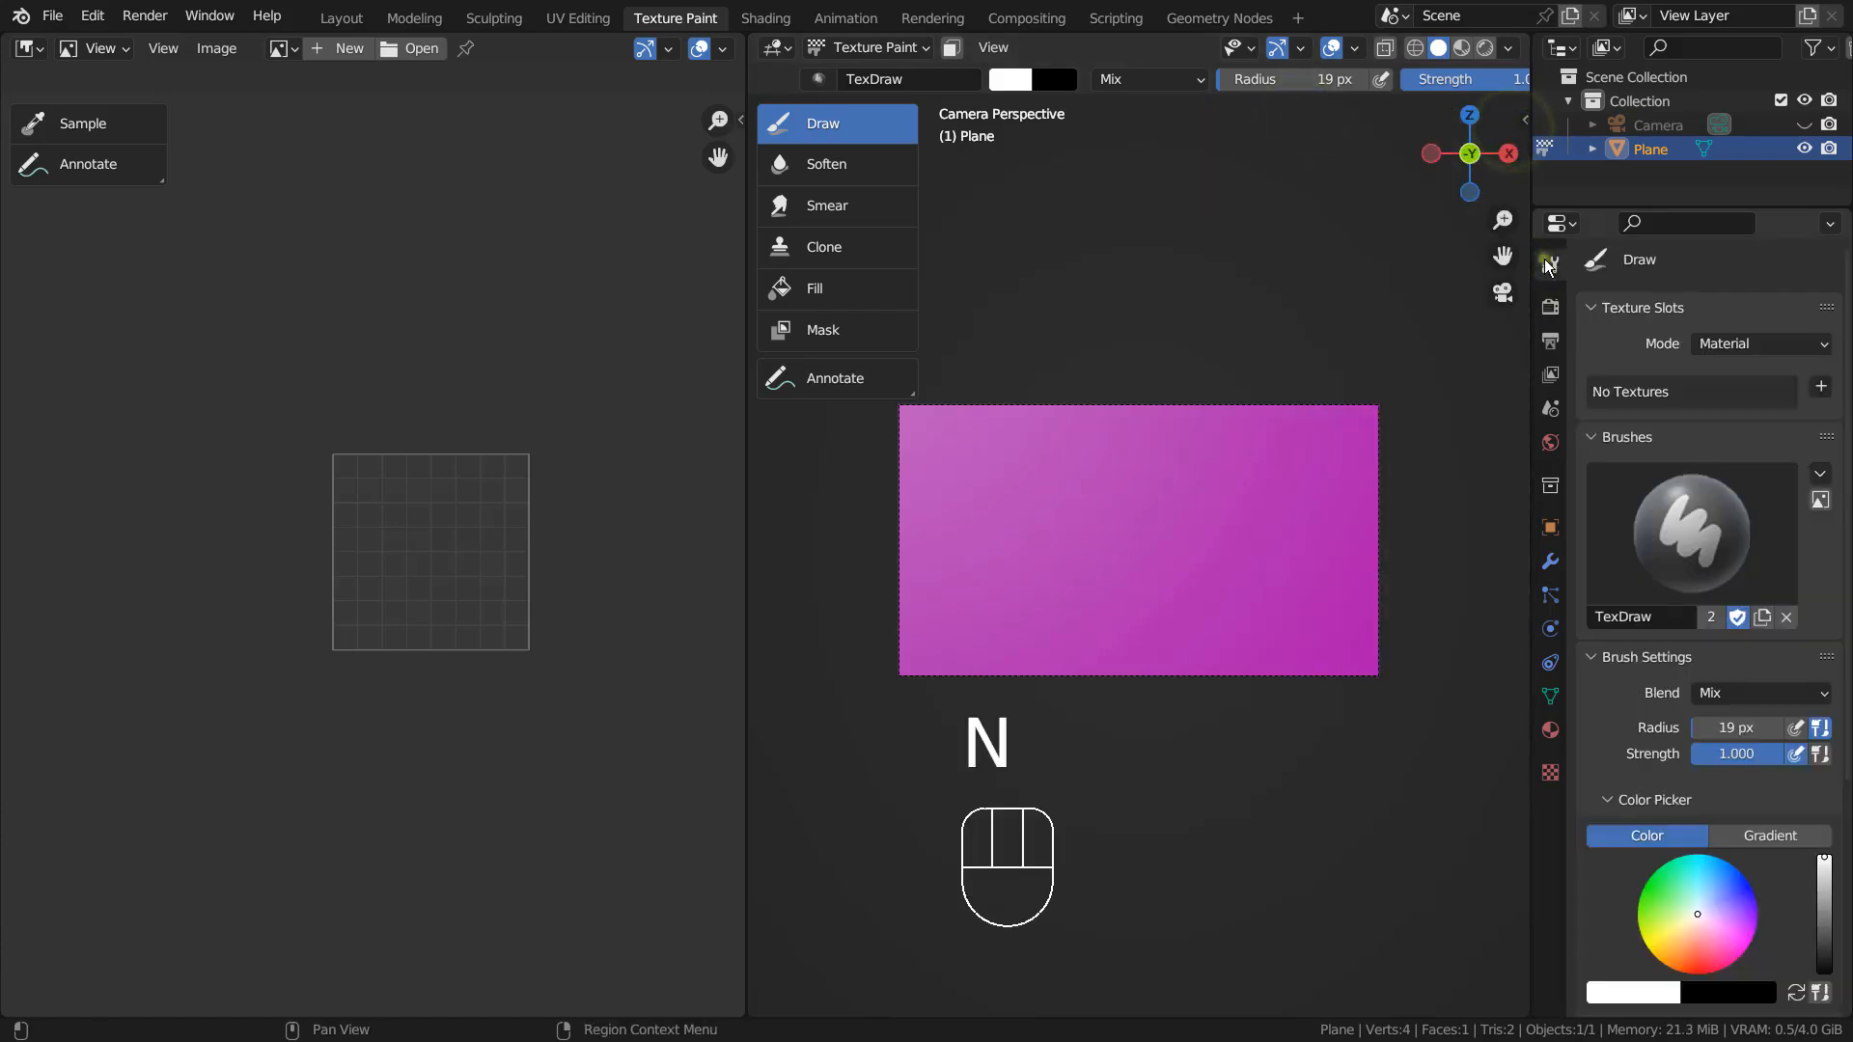
left_click(1821, 387)
left_click(1776, 407)
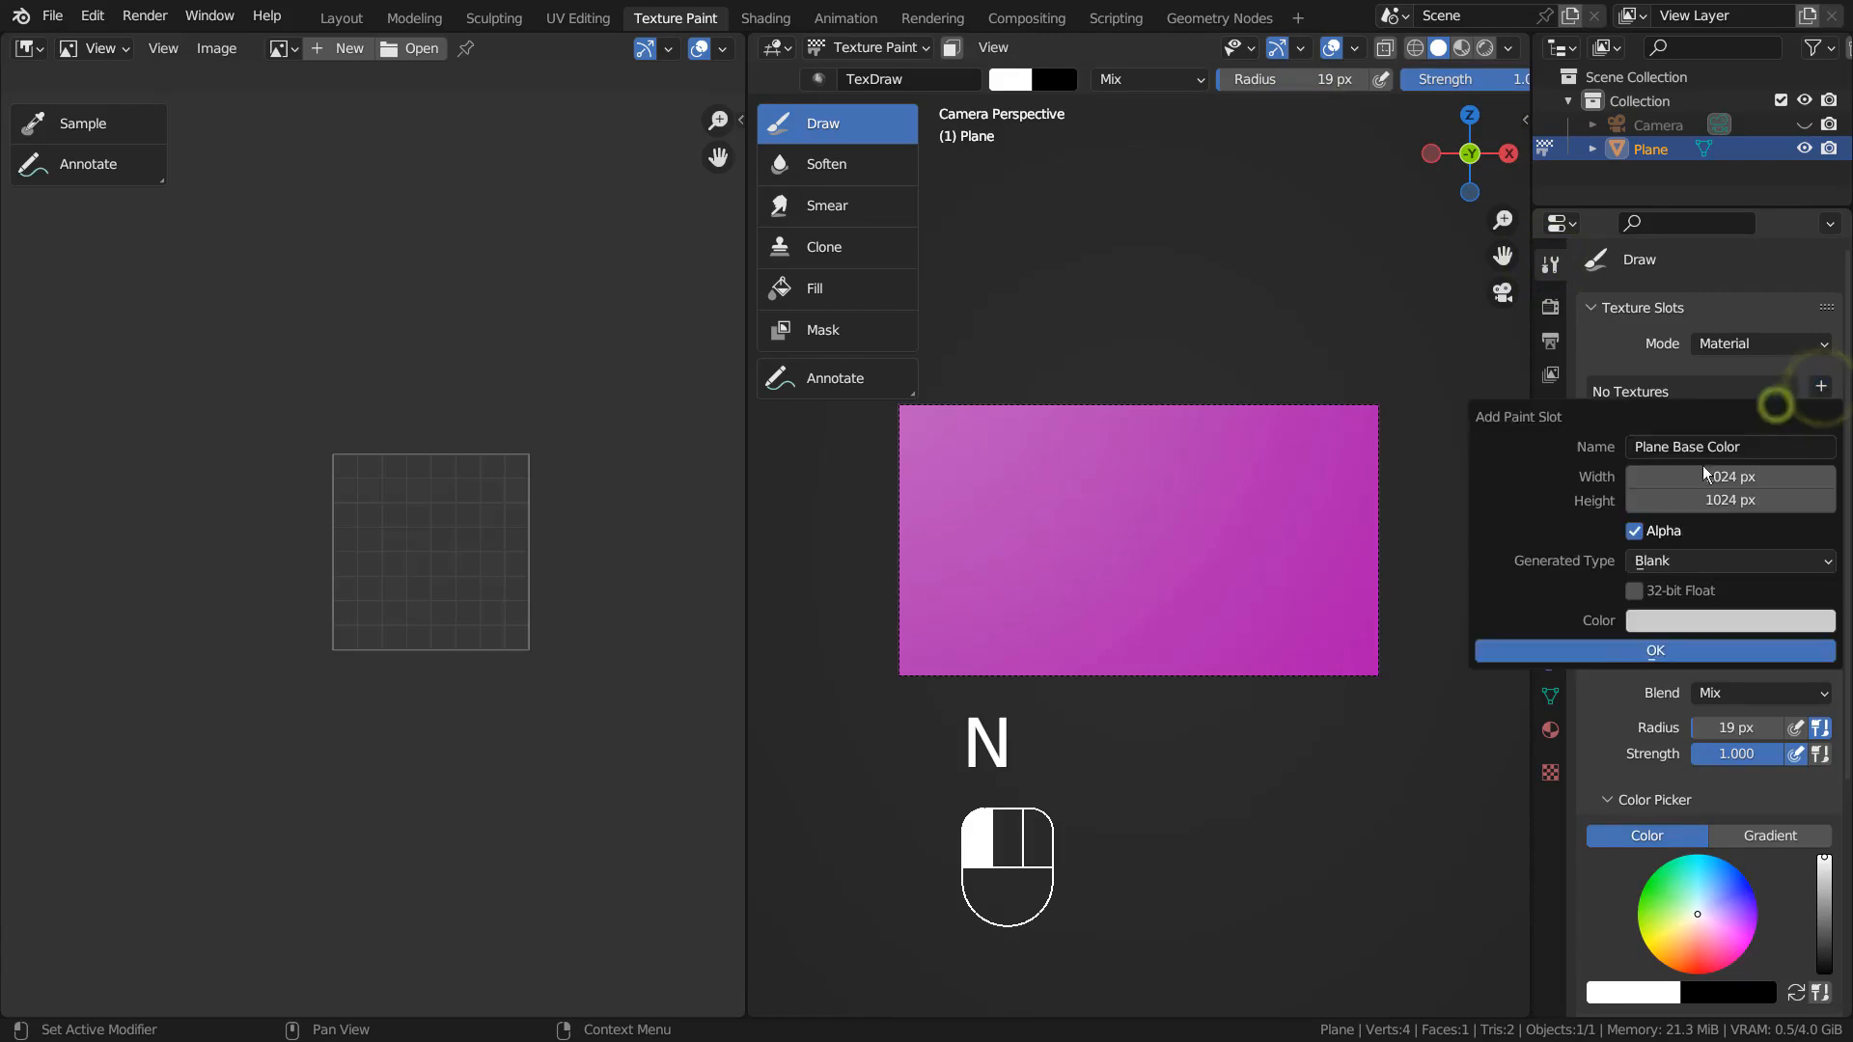
left_click(1577, 662)
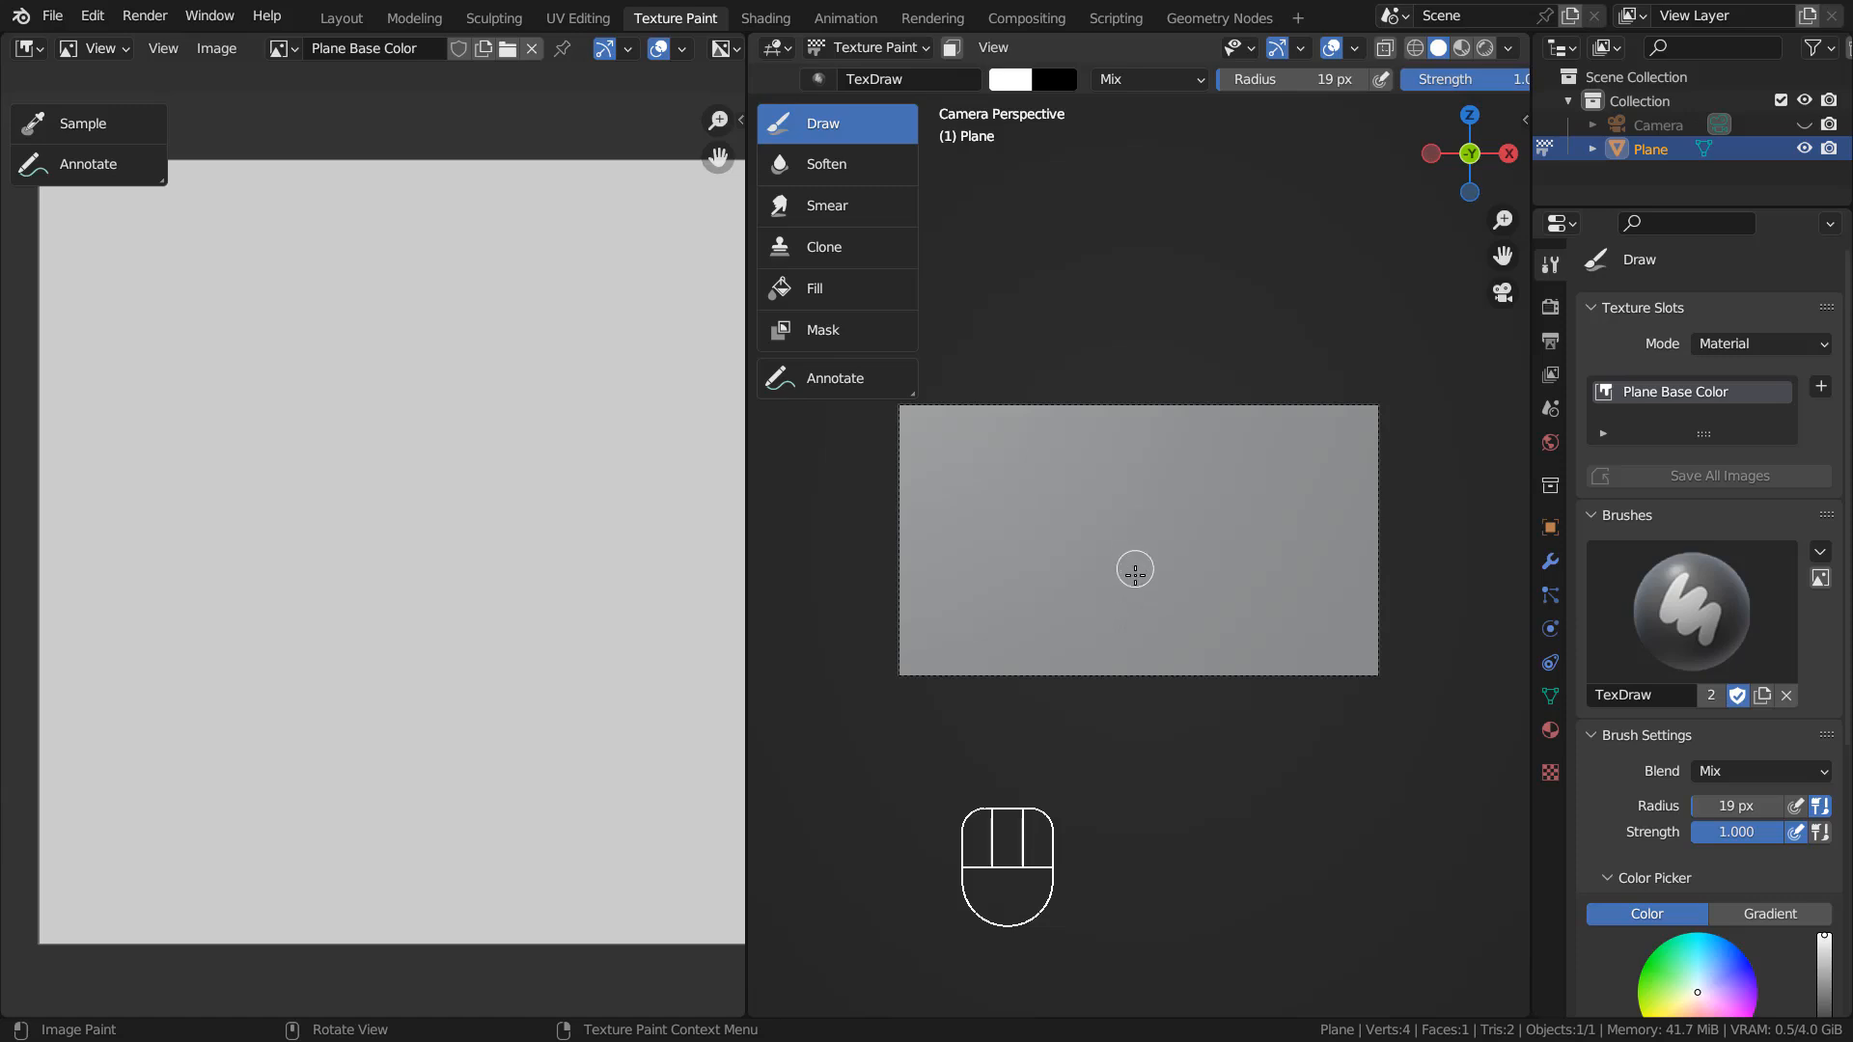
Paint a solid white silhouette of a head, neck and shoulders in the middle of the plane.
mouse_move(1136, 572)
left_mouse_down()
mouse_move(1097, 526)
mouse_move(1093, 487)
mouse_move(1122, 463)
mouse_move(1178, 486)
mouse_move(1145, 618)
mouse_move(1144, 590)
mouse_move(1142, 621)
mouse_move(1021, 671)
left_mouse_up()
mouse_move(1144, 623)
left_mouse_down()
mouse_move(1232, 653)
mouse_move(1261, 691)
left_mouse_up()
mouse_move(1223, 666)
left_mouse_down()
mouse_move(1148, 644)
mouse_move(1068, 662)
mouse_move(1167, 654)
mouse_move(1236, 674)
mouse_move(1097, 682)
mouse_move(1135, 568)
left_mouse_up()
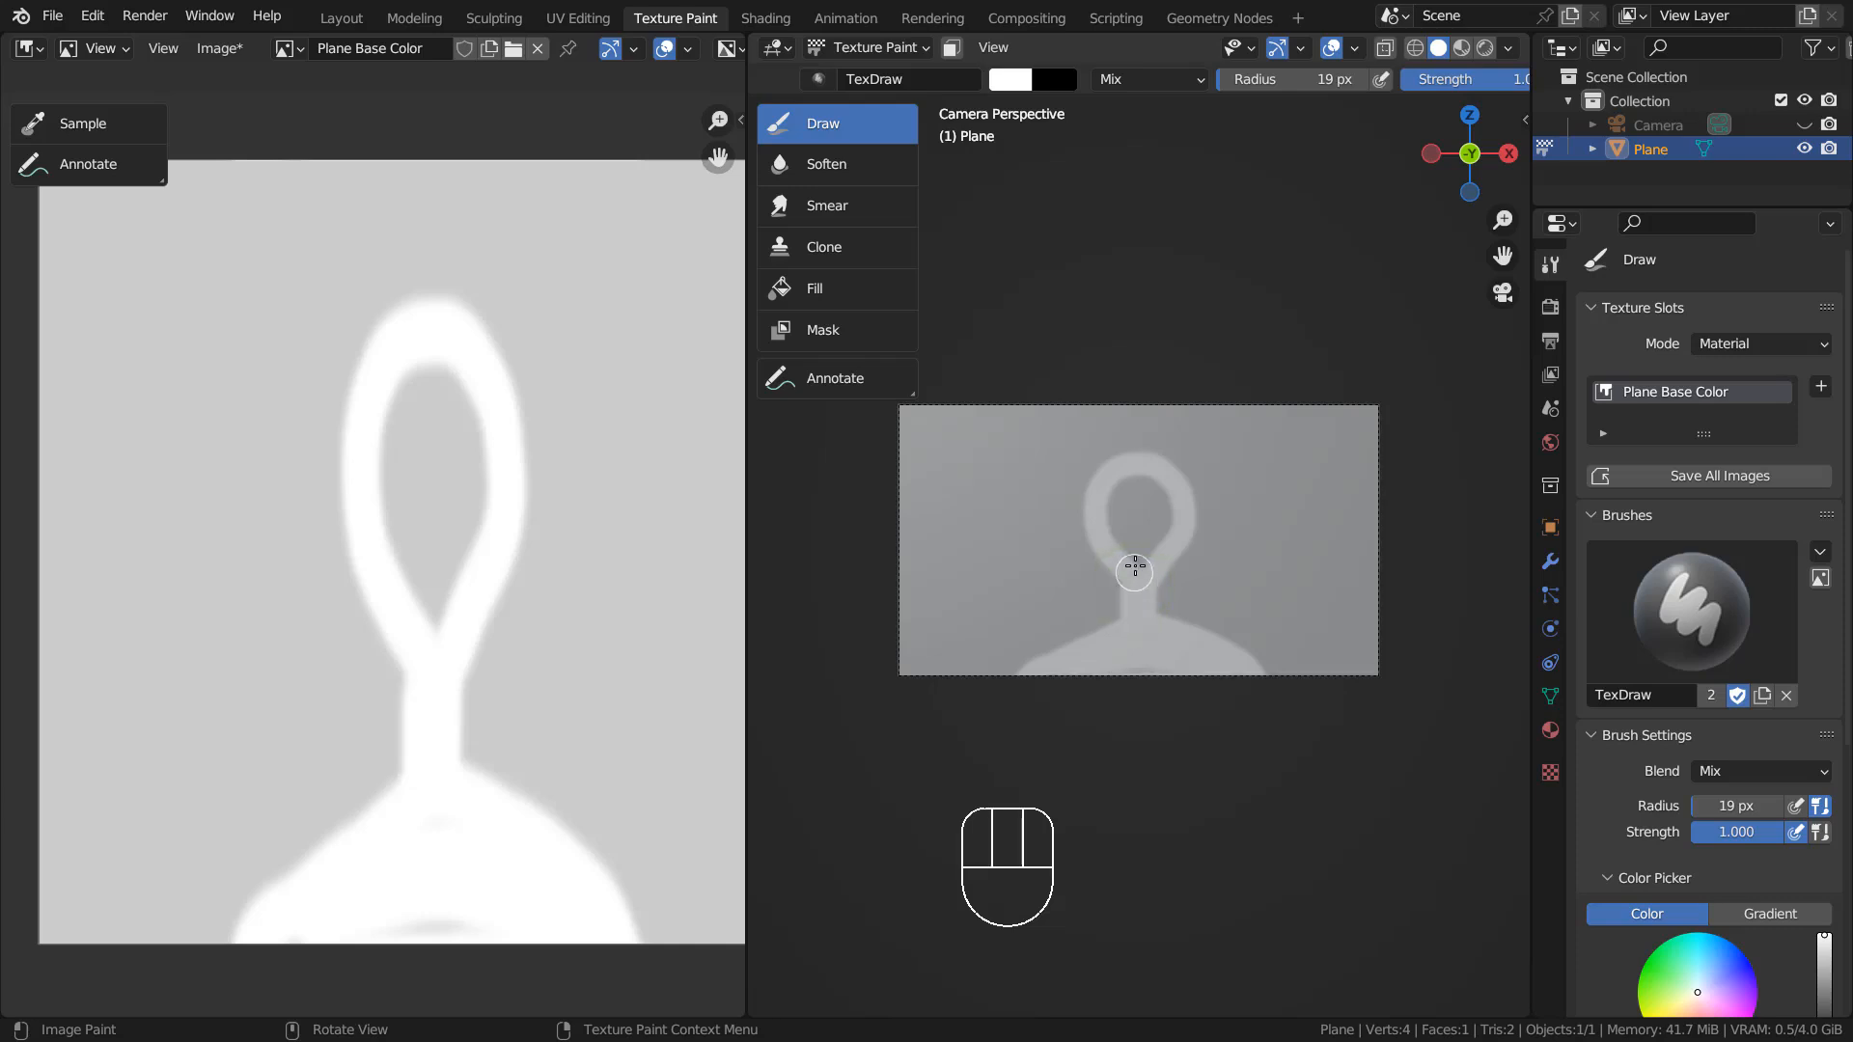
mouse_move(1142, 491)
left_mouse_down()
mouse_move(1149, 475)
mouse_move(1140, 501)
mouse_move(1117, 500)
mouse_move(1154, 530)
mouse_move(1141, 558)
mouse_move(1171, 505)
mouse_move(1127, 497)
mouse_move(1146, 487)
mouse_move(1137, 454)
mouse_move(1109, 443)
mouse_move(1067, 467)
mouse_move(1041, 660)
mouse_move(1129, 610)
left_mouse_up()
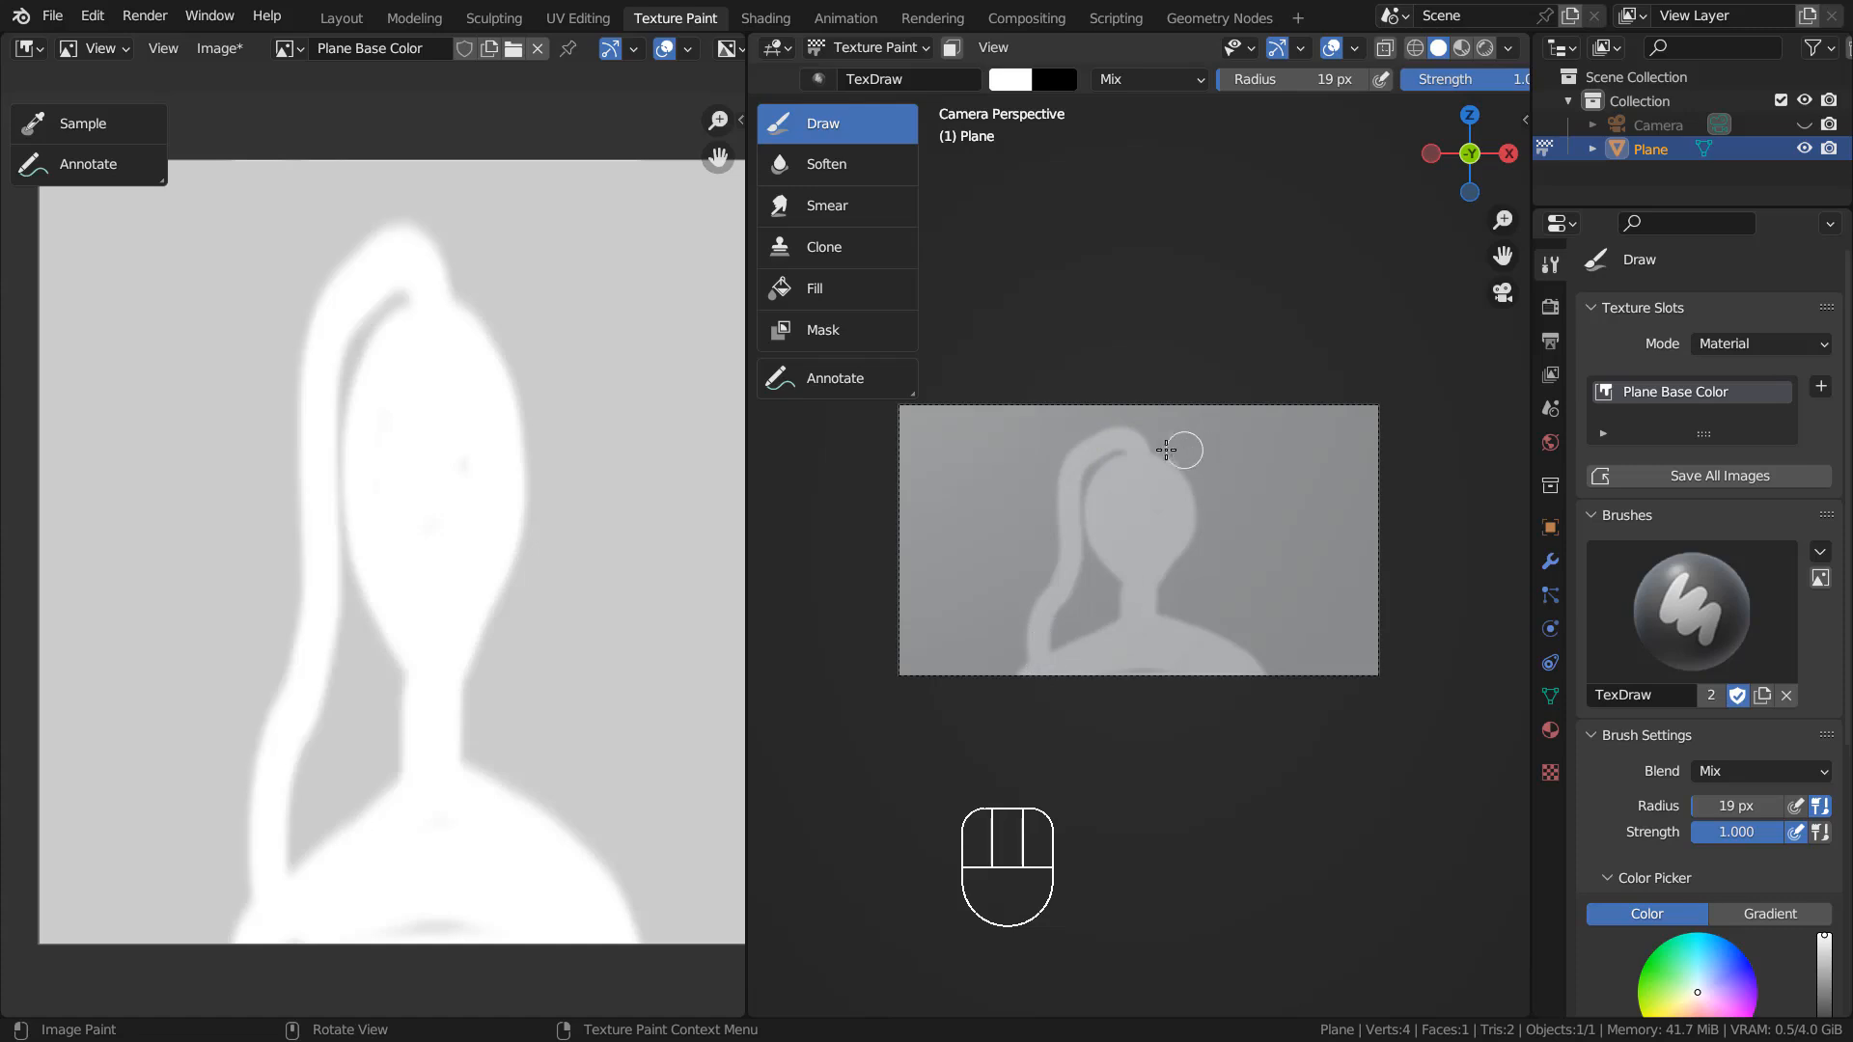
Paint long hair down both sides of the silhouette, fill the gaps up to the shoulders, and render the image.
mouse_move(1149, 447)
left_mouse_down()
mouse_move(1197, 457)
mouse_move(1218, 623)
mouse_move(1175, 604)
mouse_move(1188, 629)
left_mouse_up()
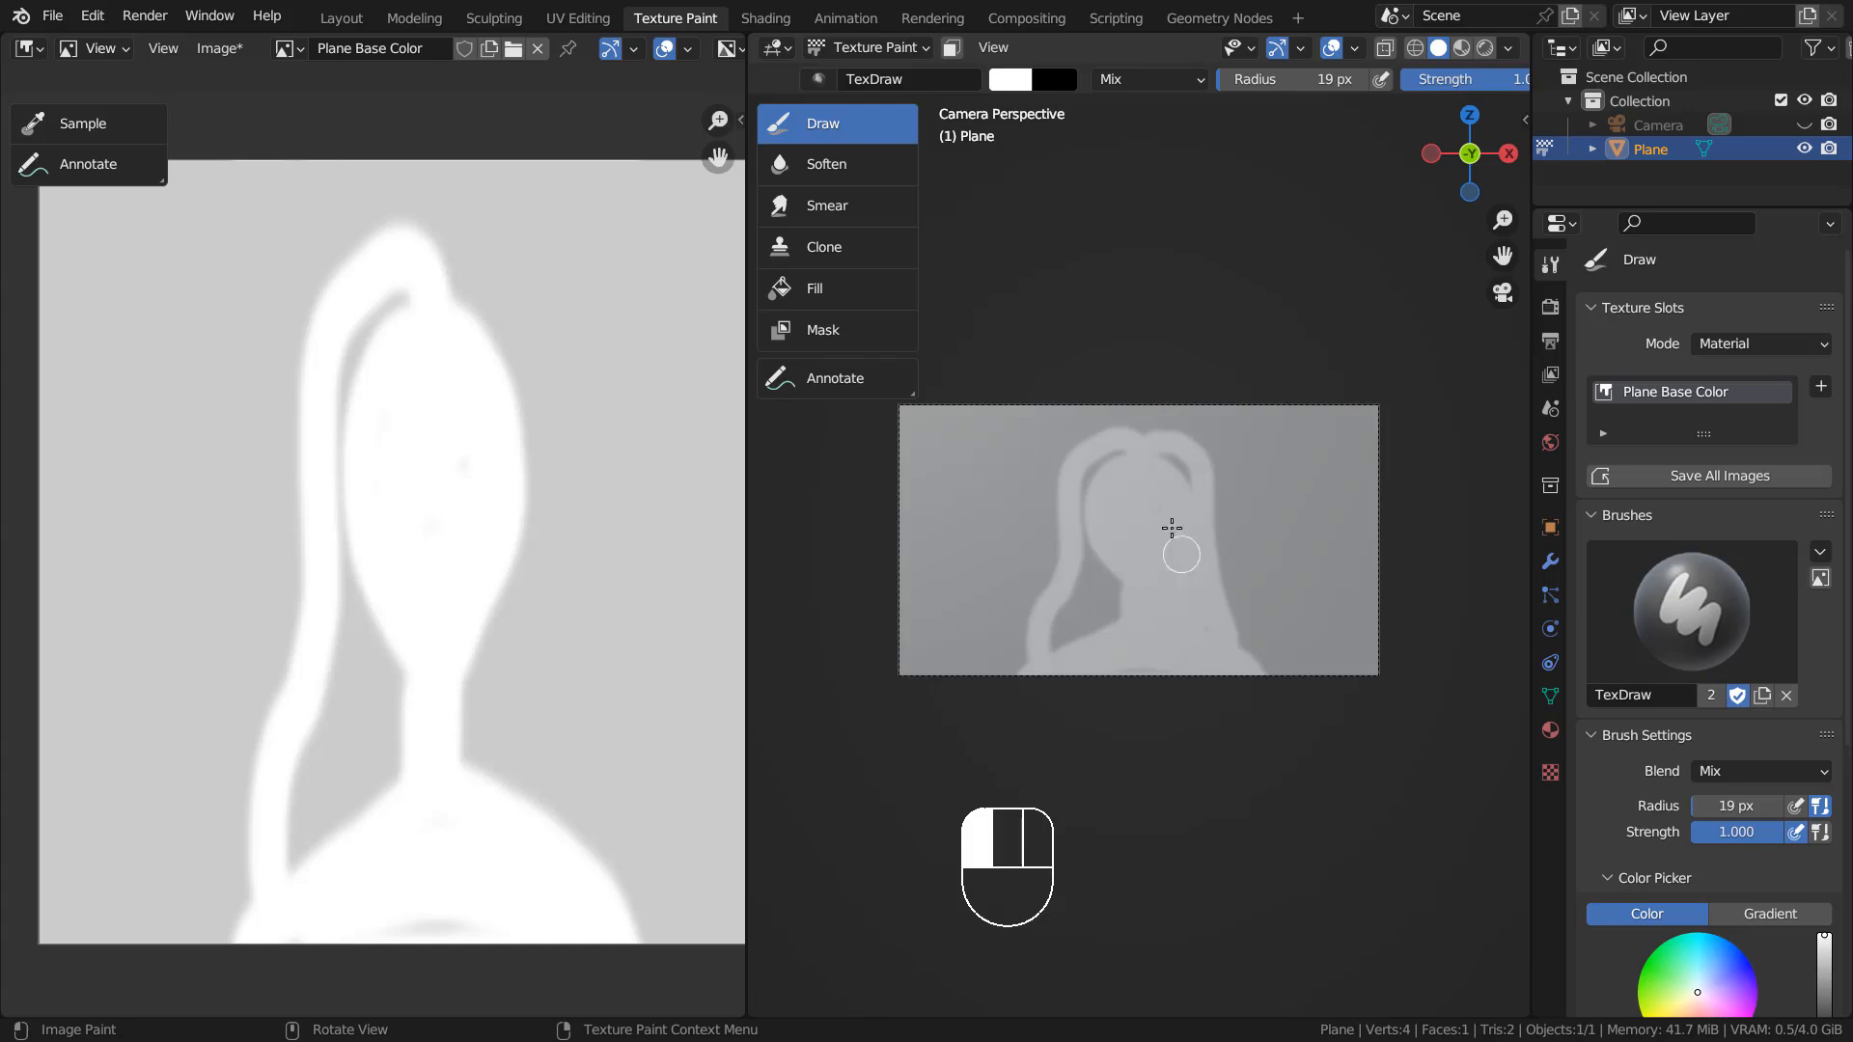
mouse_move(1163, 457)
left_mouse_down()
mouse_move(1104, 461)
mouse_move(1061, 637)
mouse_move(1074, 592)
mouse_move(1094, 622)
mouse_move(1128, 615)
mouse_move(1124, 593)
mouse_move(1083, 636)
mouse_move(1206, 628)
left_mouse_up()
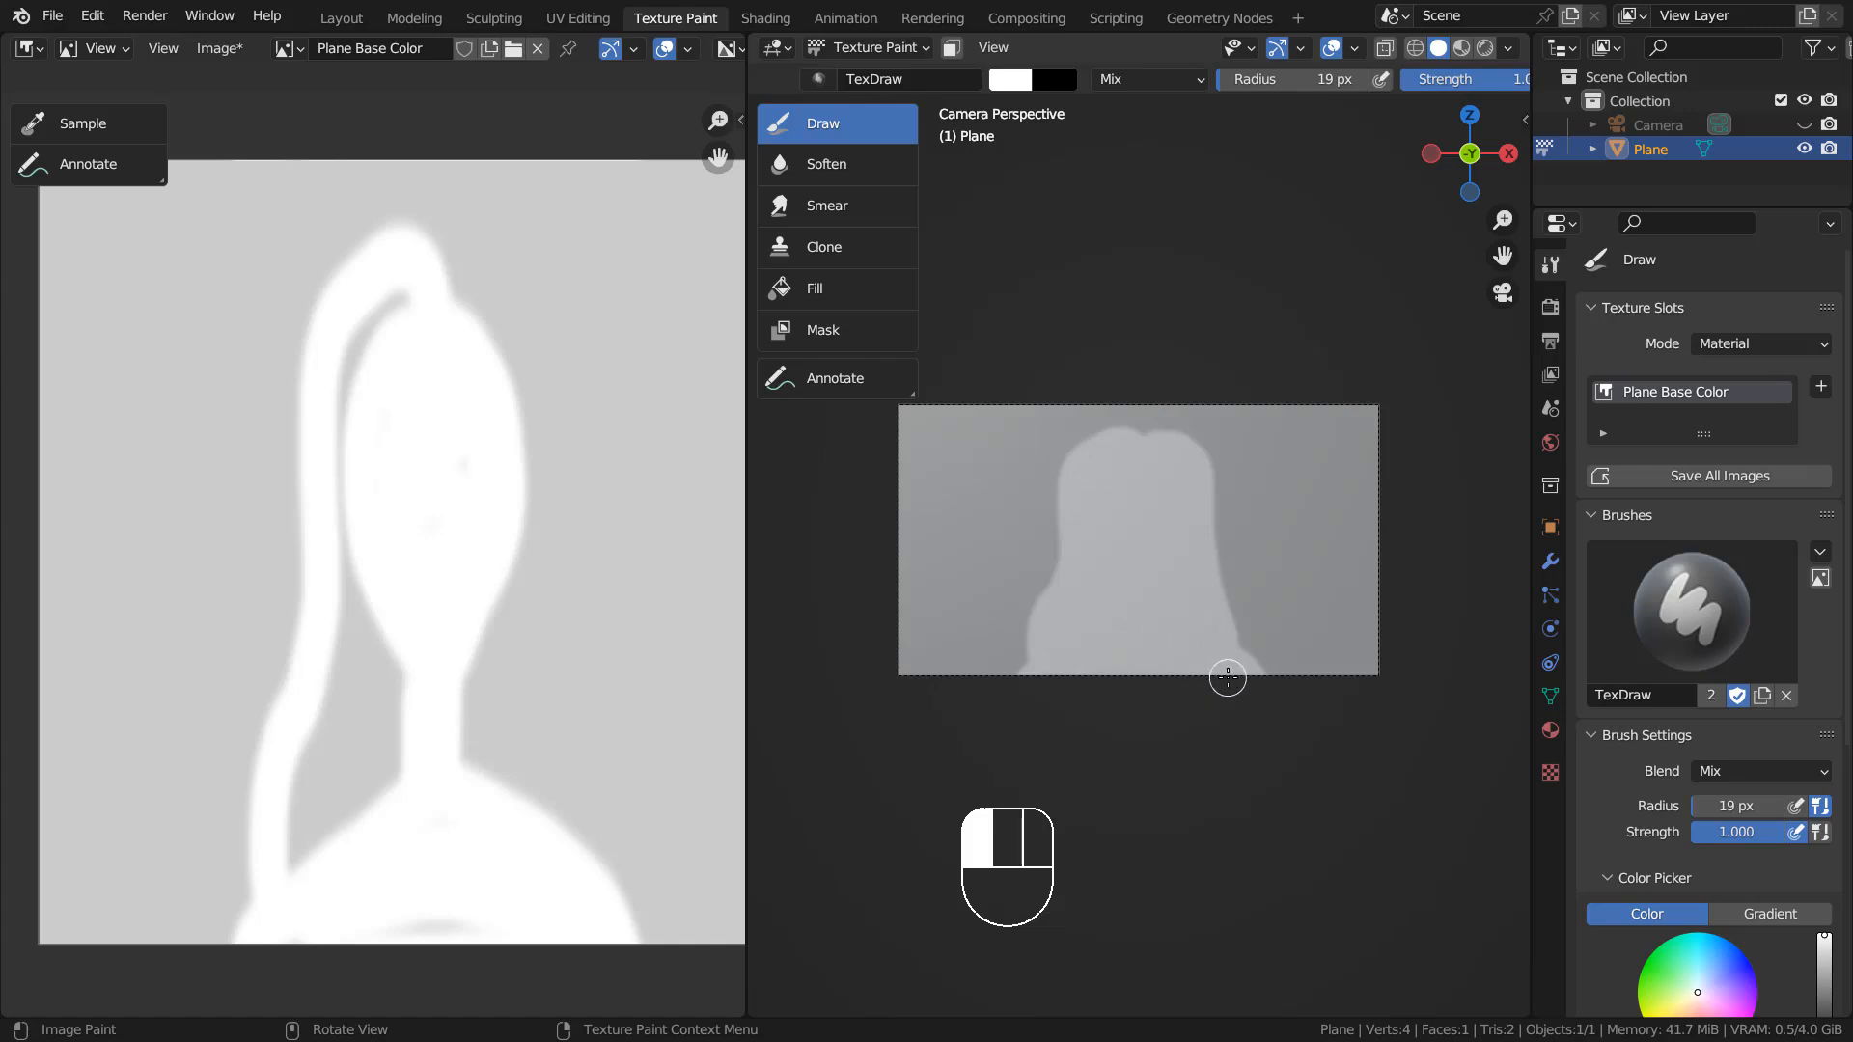
left_click_drag(1069, 673, 1115, 585)
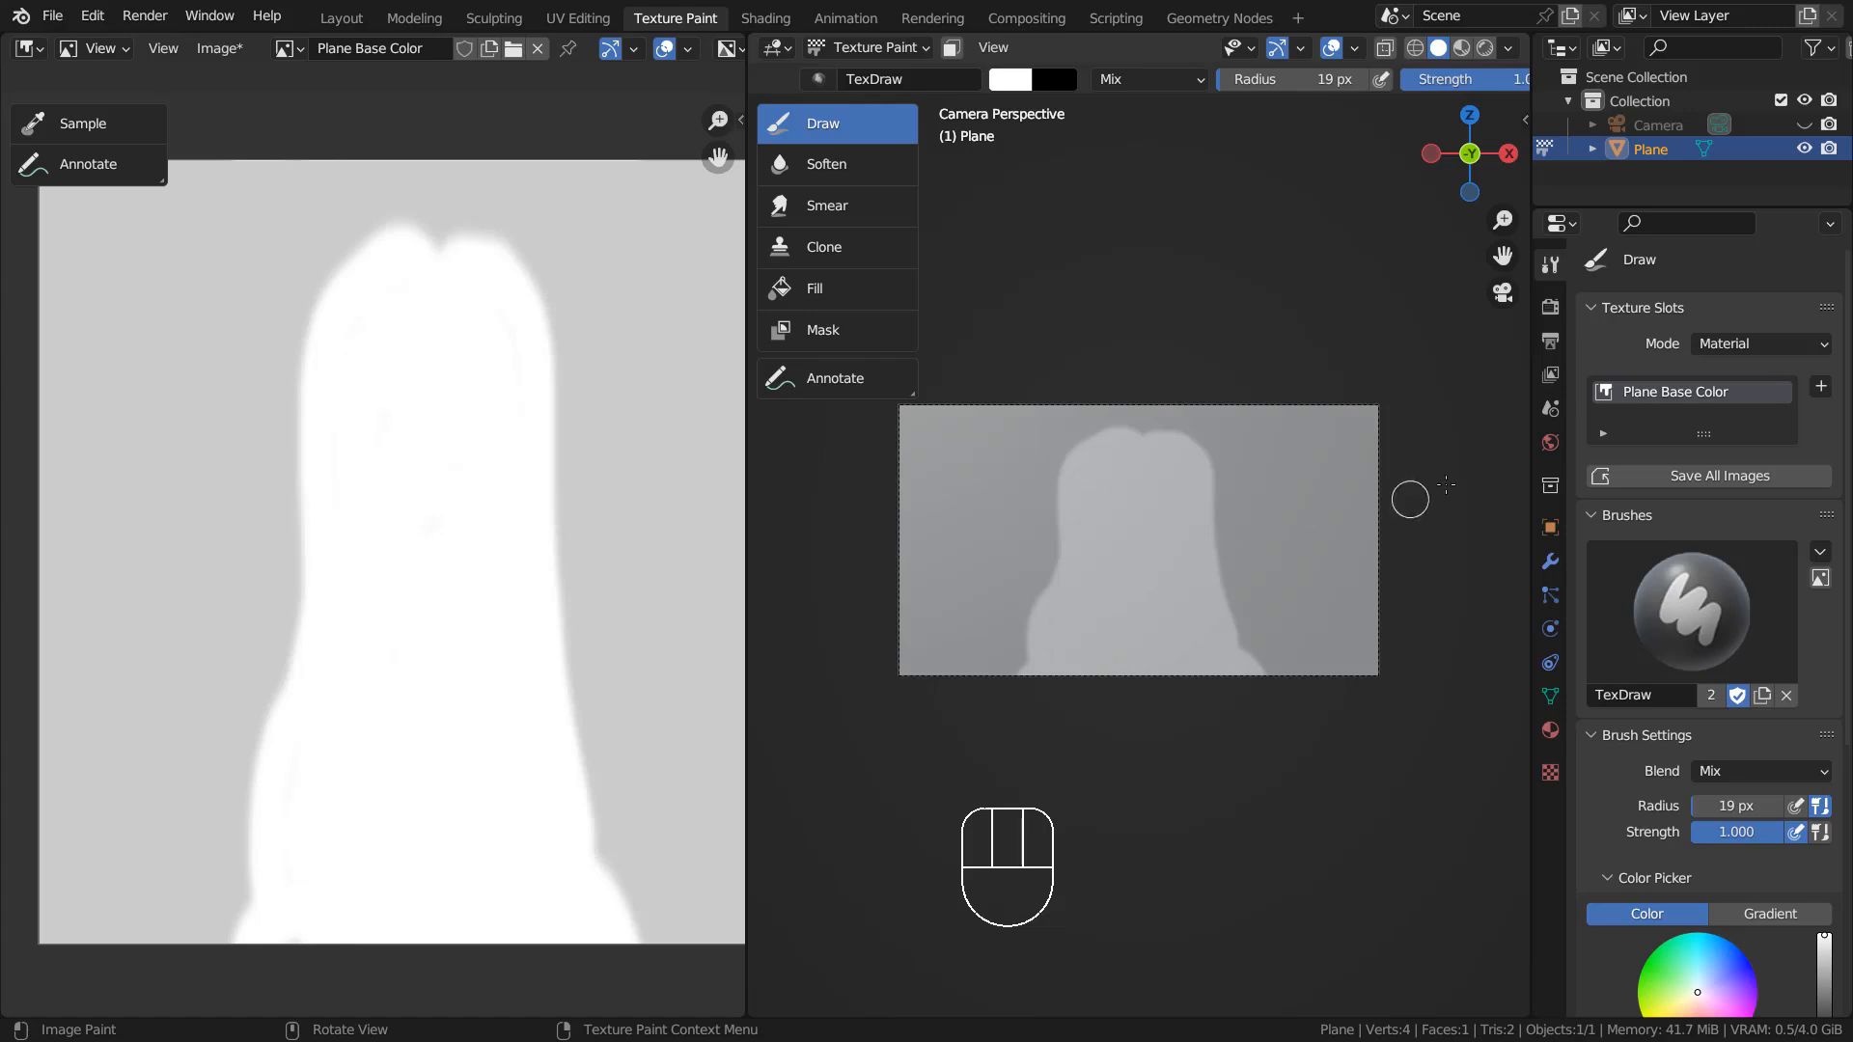
key("F12")
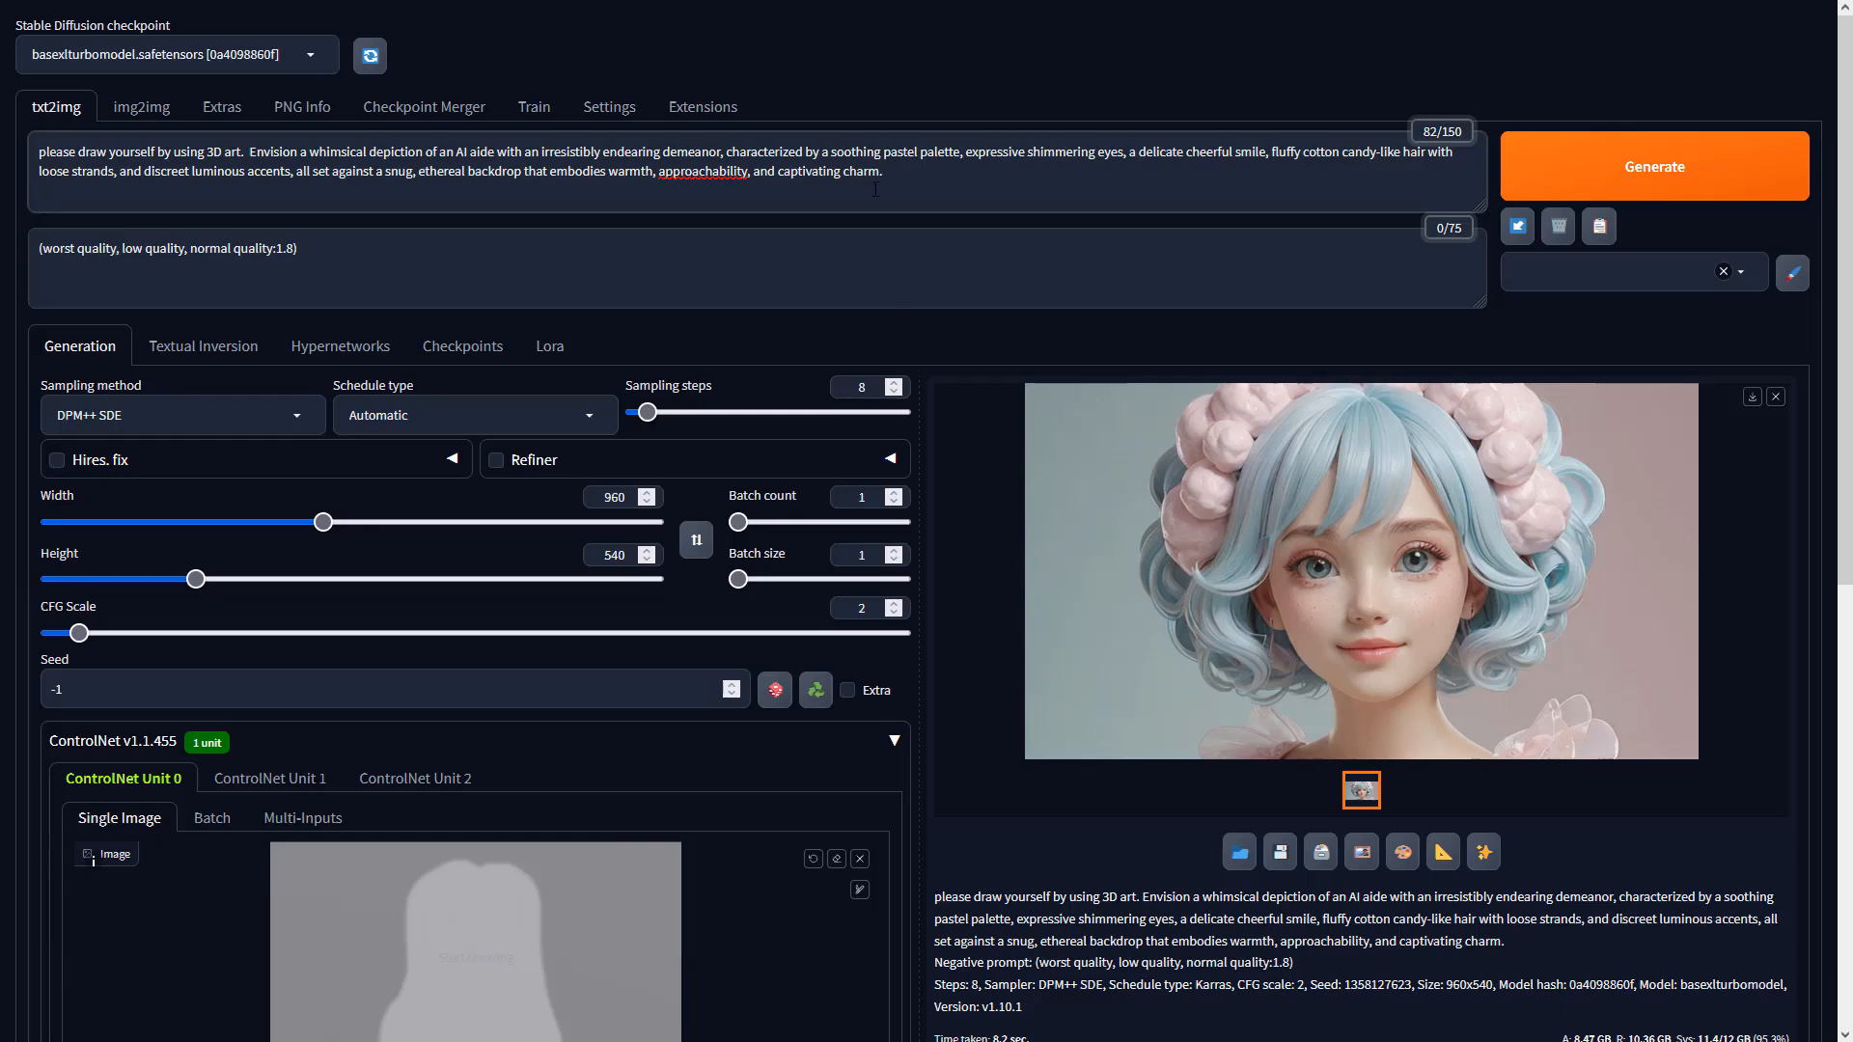
Switch to Stable Diffusion WebUI and check the sampling method and the image width and height for txt2img.
left_click(280, 413)
left_click(617, 499)
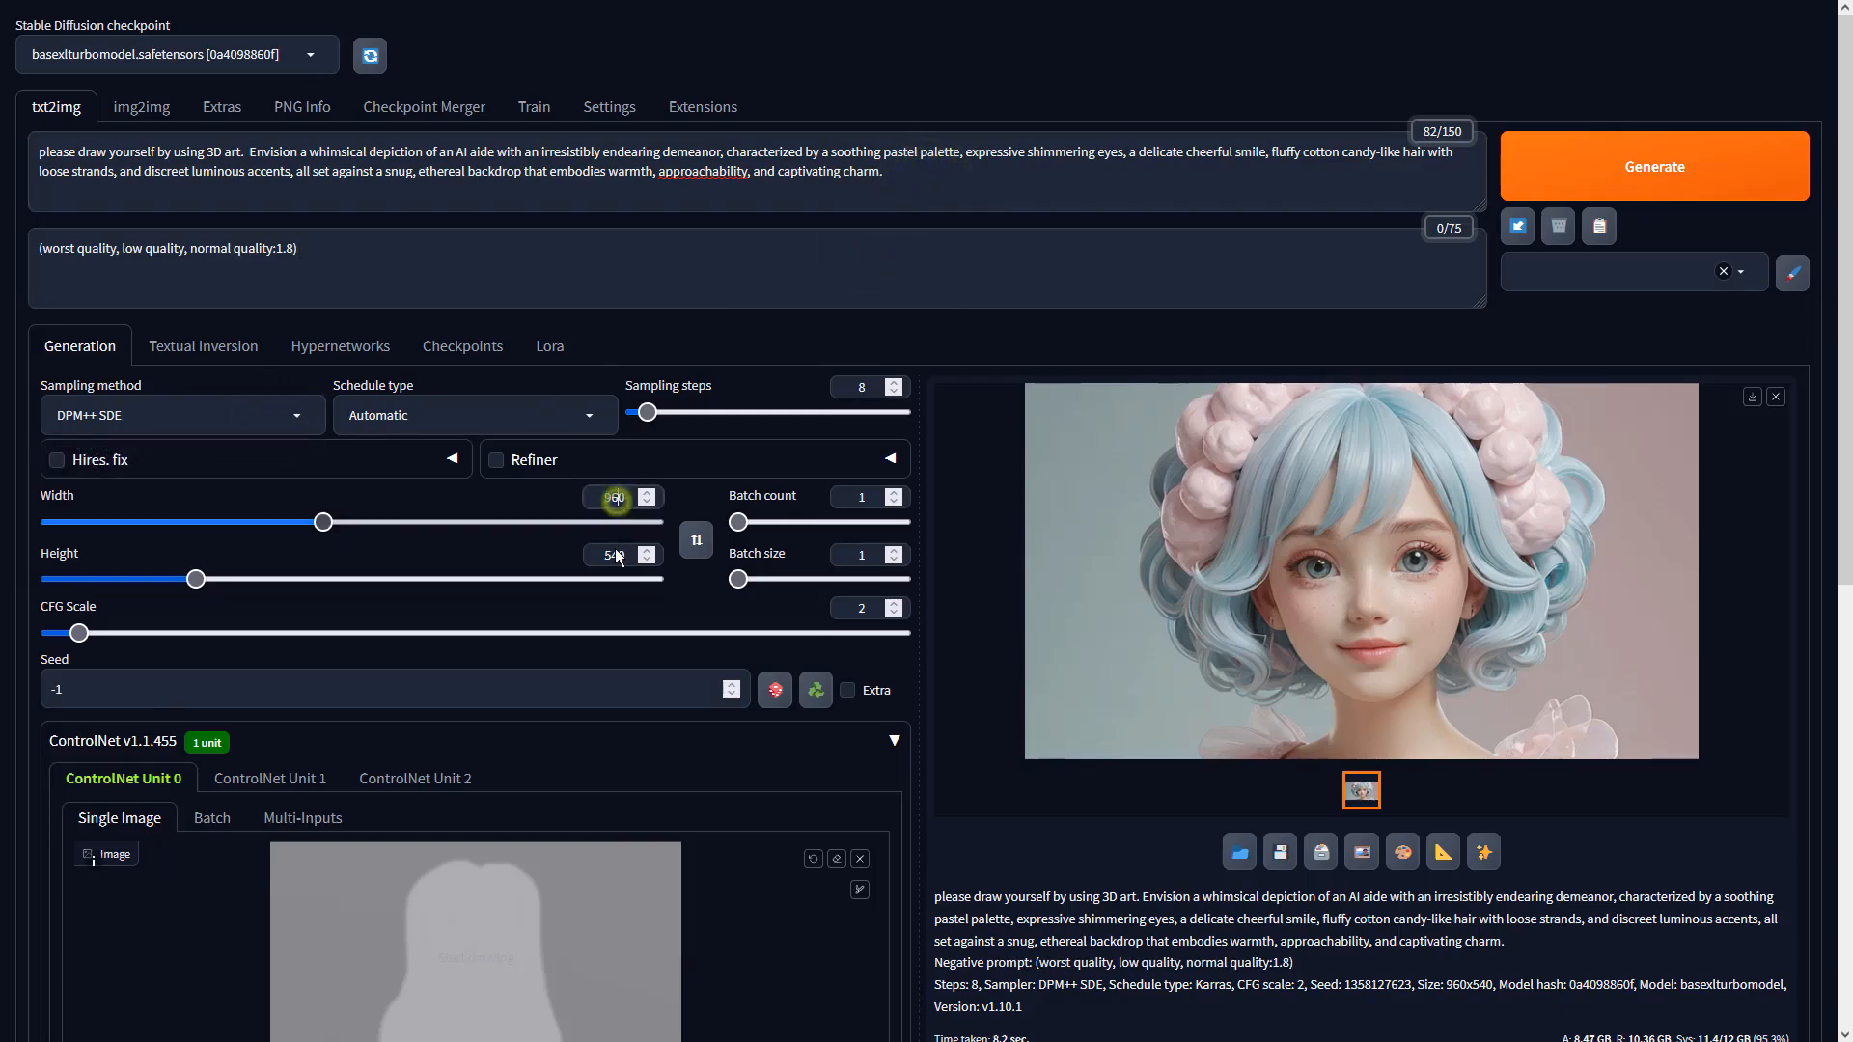
left_click(616, 570)
left_click(1069, 902)
Set ControlNet Unit 0 to the Depth control type with preprocessor none and the sai_xl_depth_256lora model.
scroll(1069, 902, "down", 7)
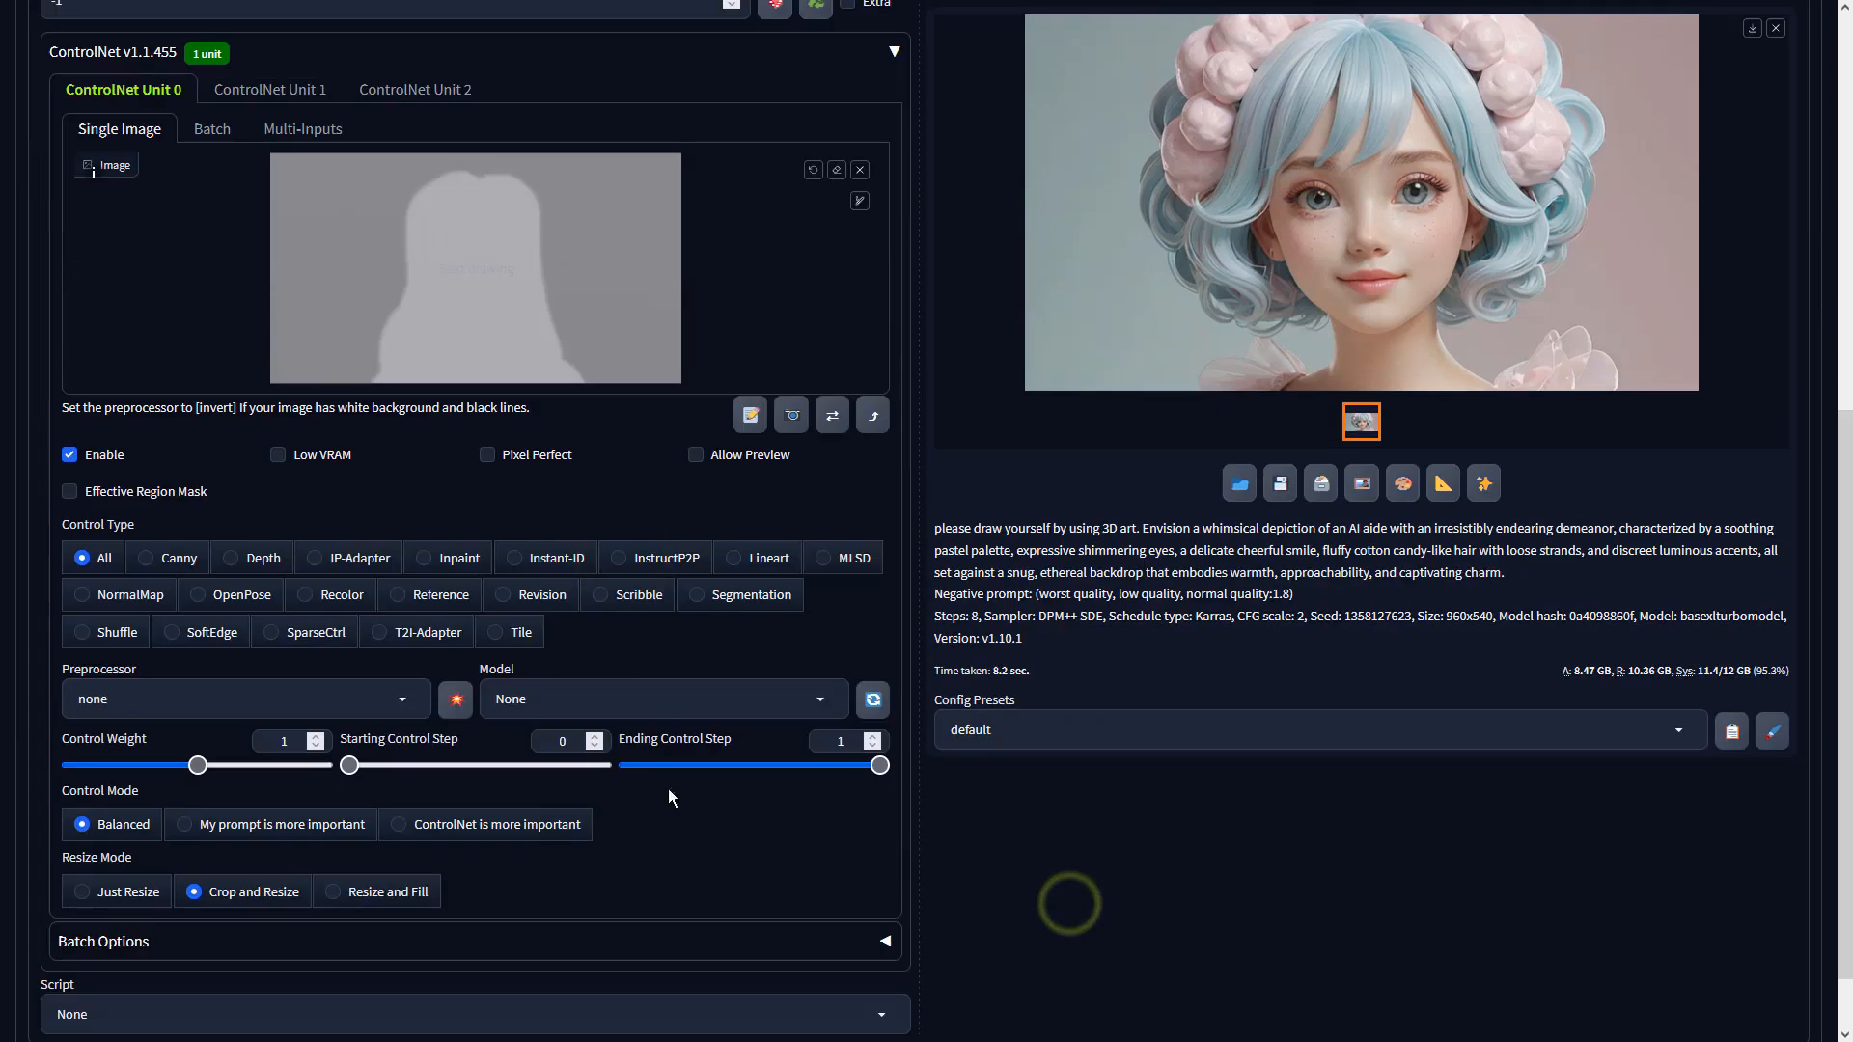
left_click(263, 557)
left_click(402, 699)
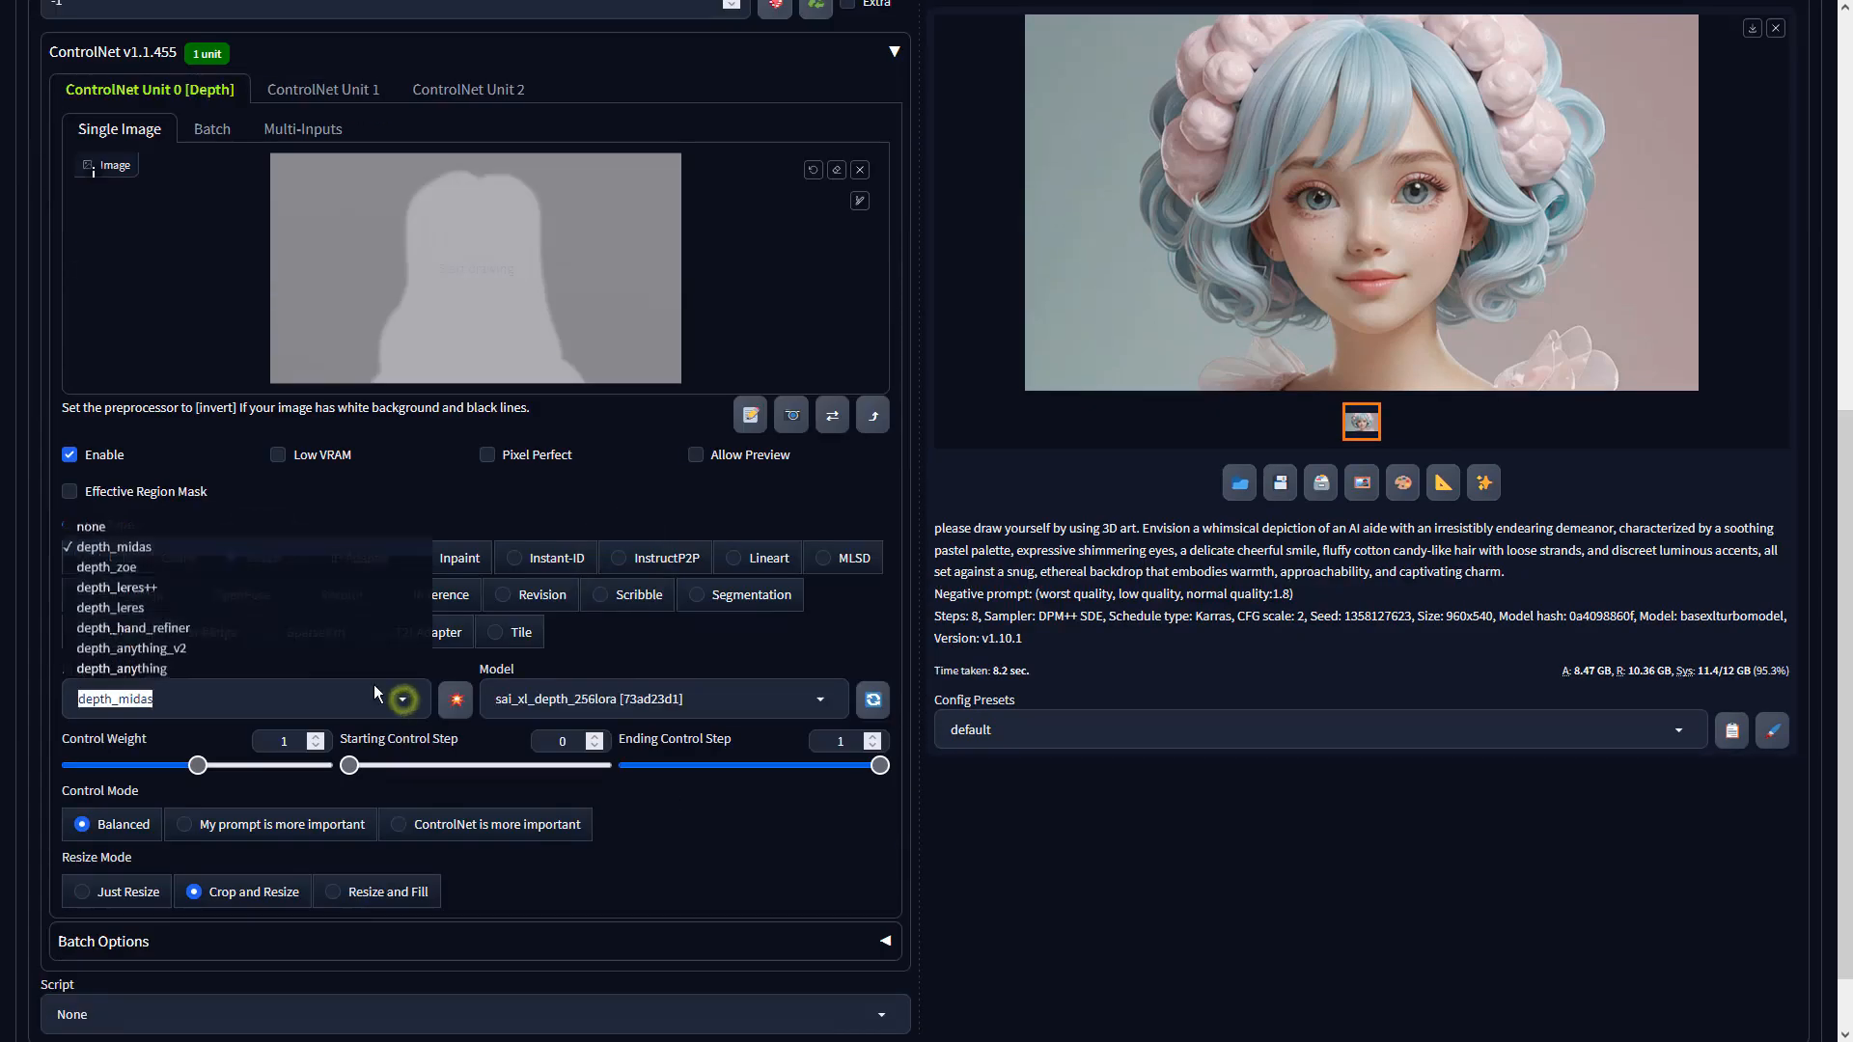
left_click(116, 525)
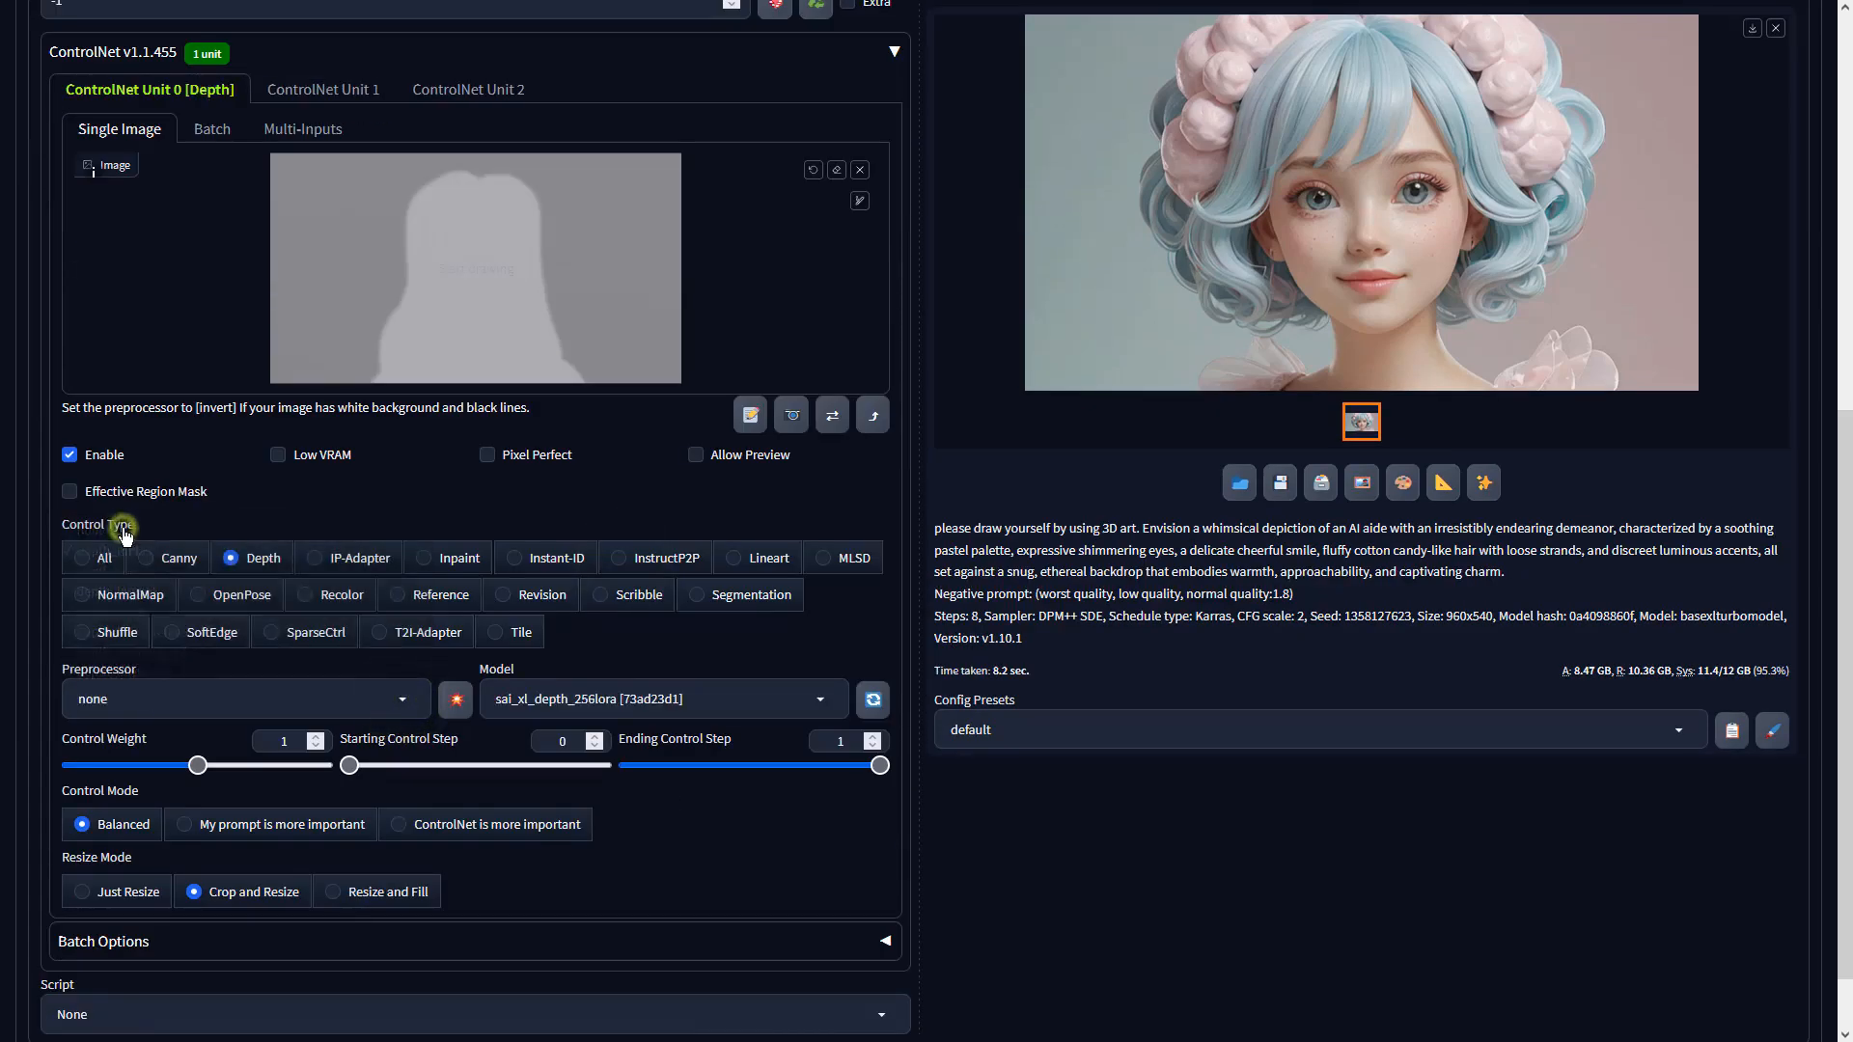
left_click(690, 702)
left_click(1175, 599)
Generate the depth-guided character image and compare it at full size with the silhouette map.
scroll(1174, 599, "up", 7)
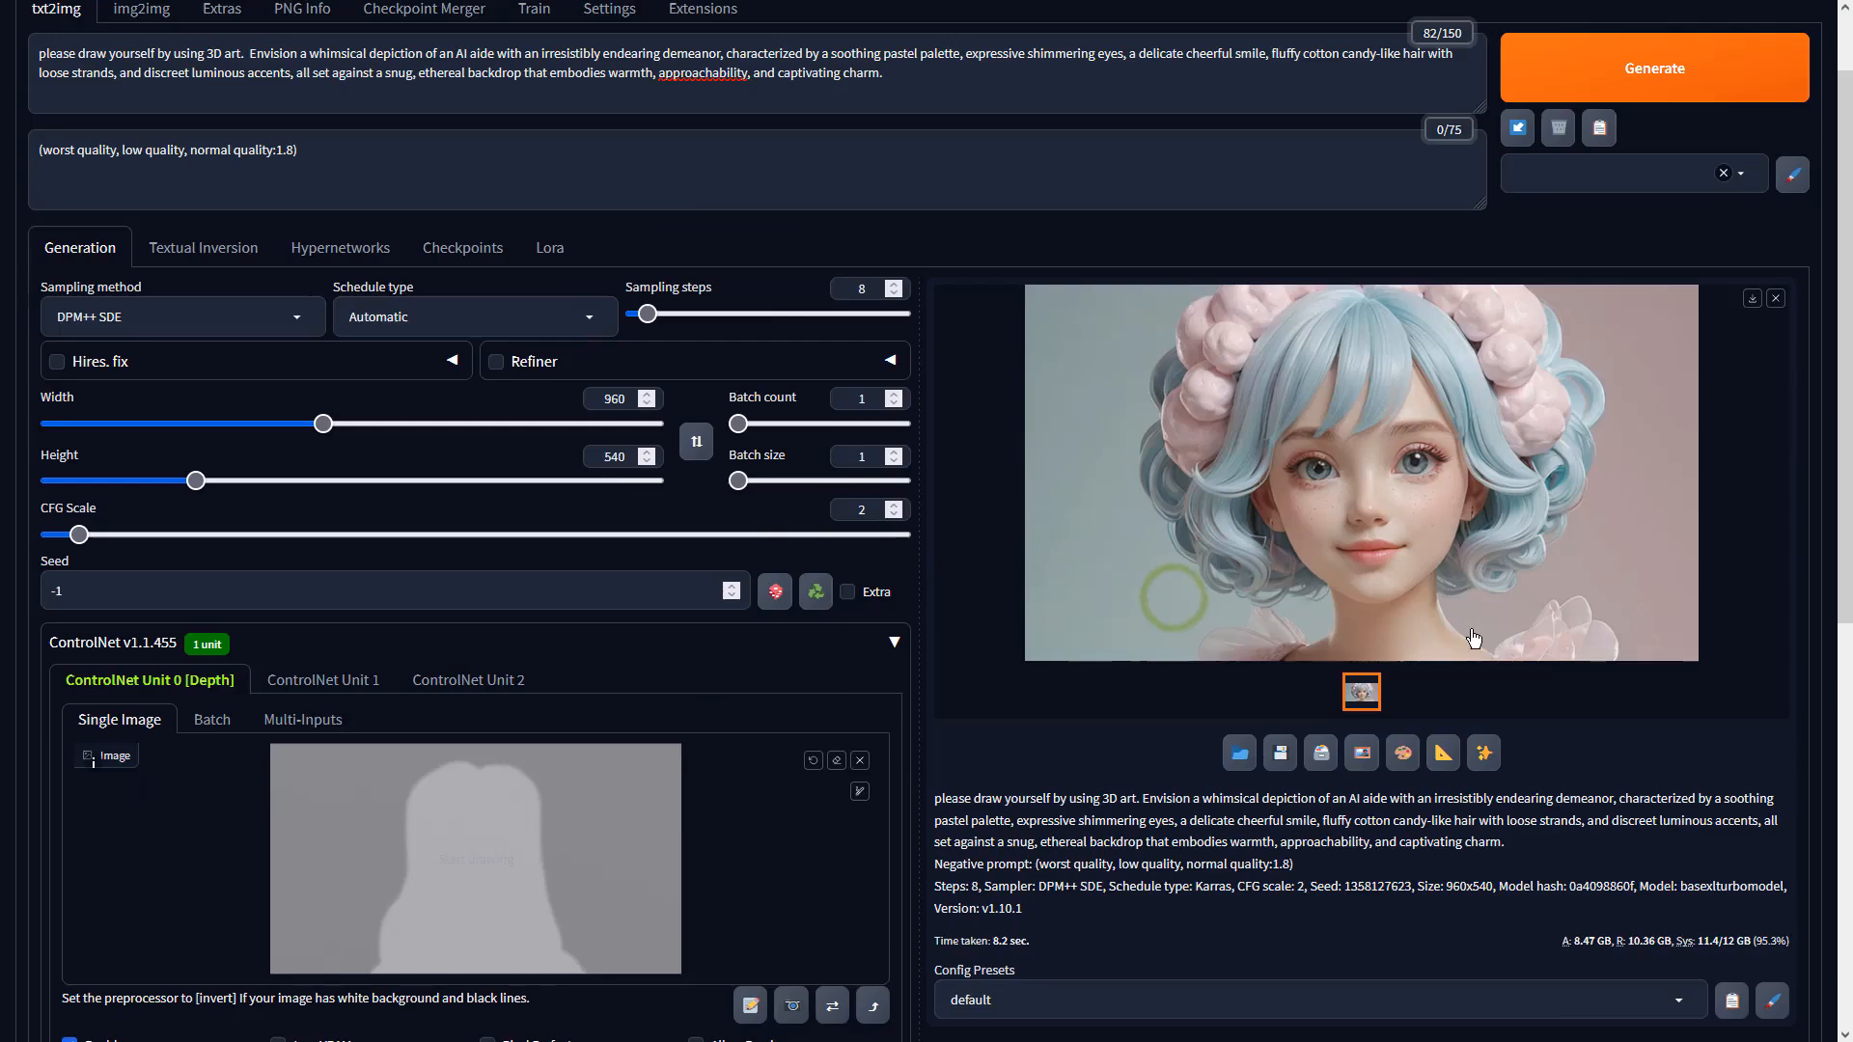
left_click(1542, 196)
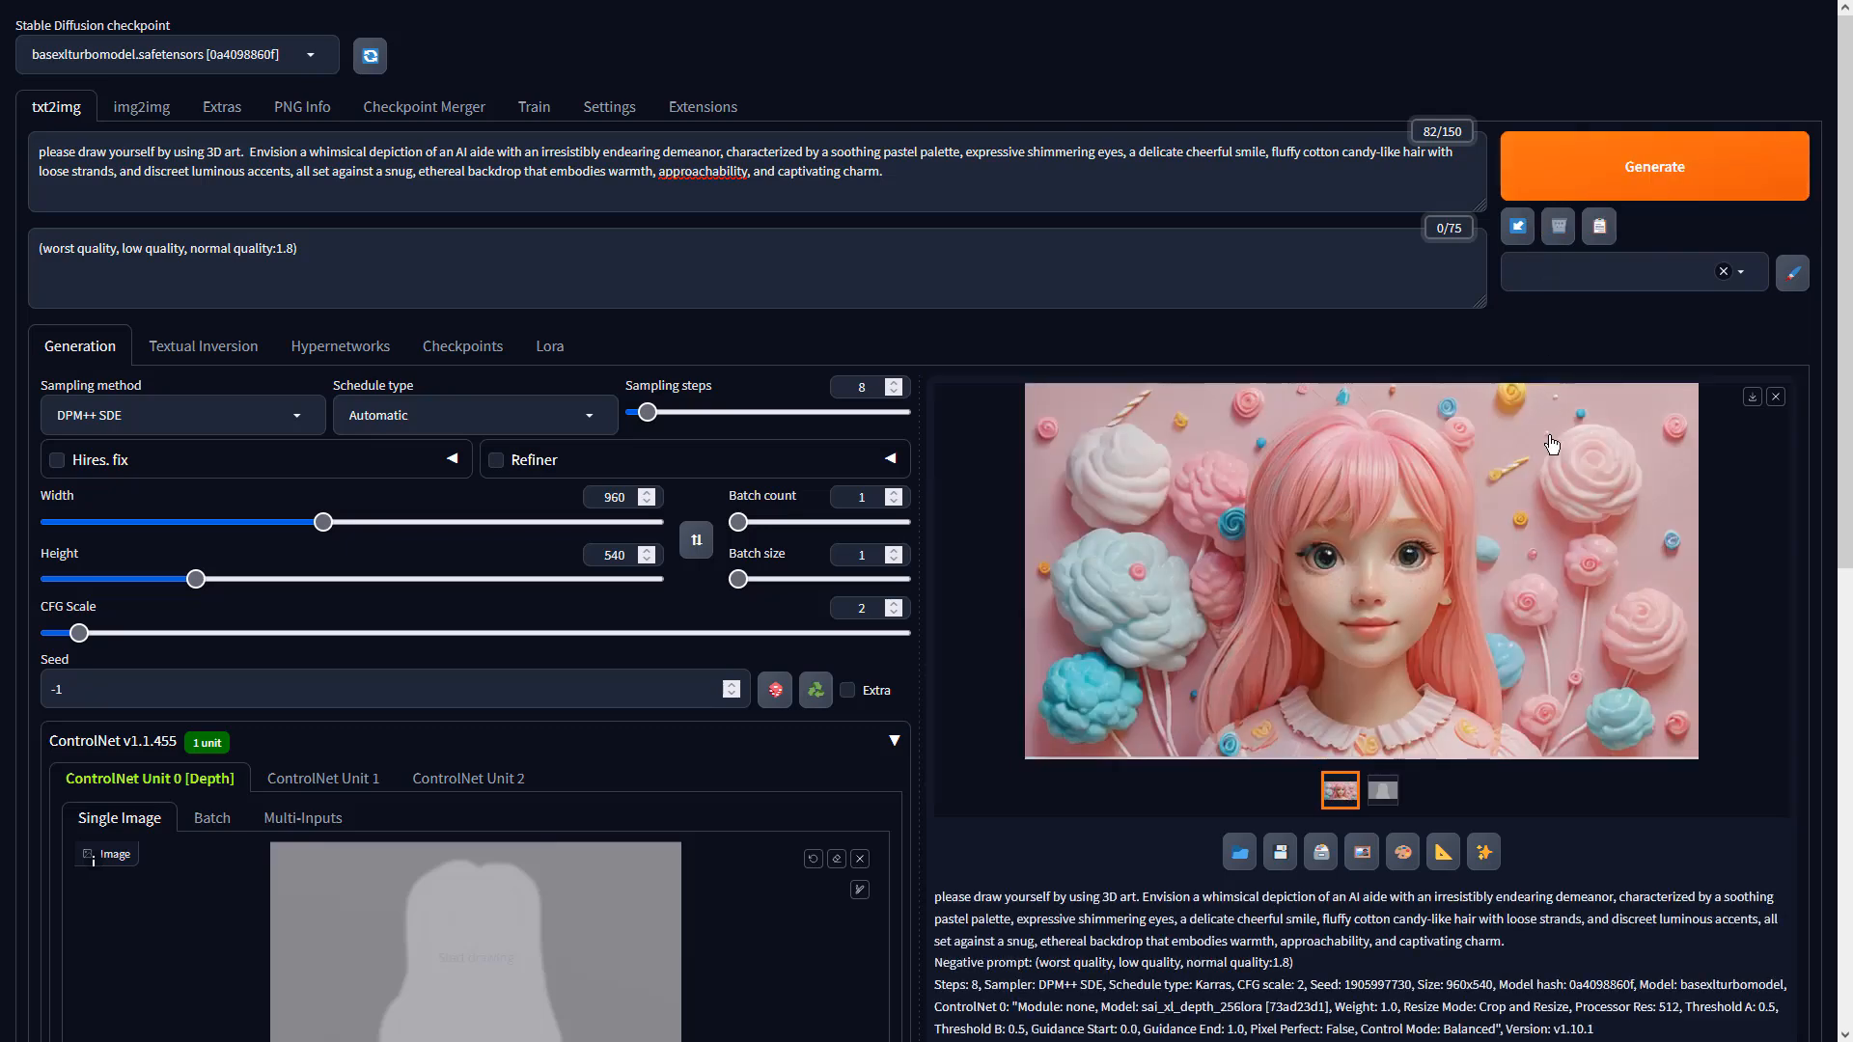
left_click(1551, 445)
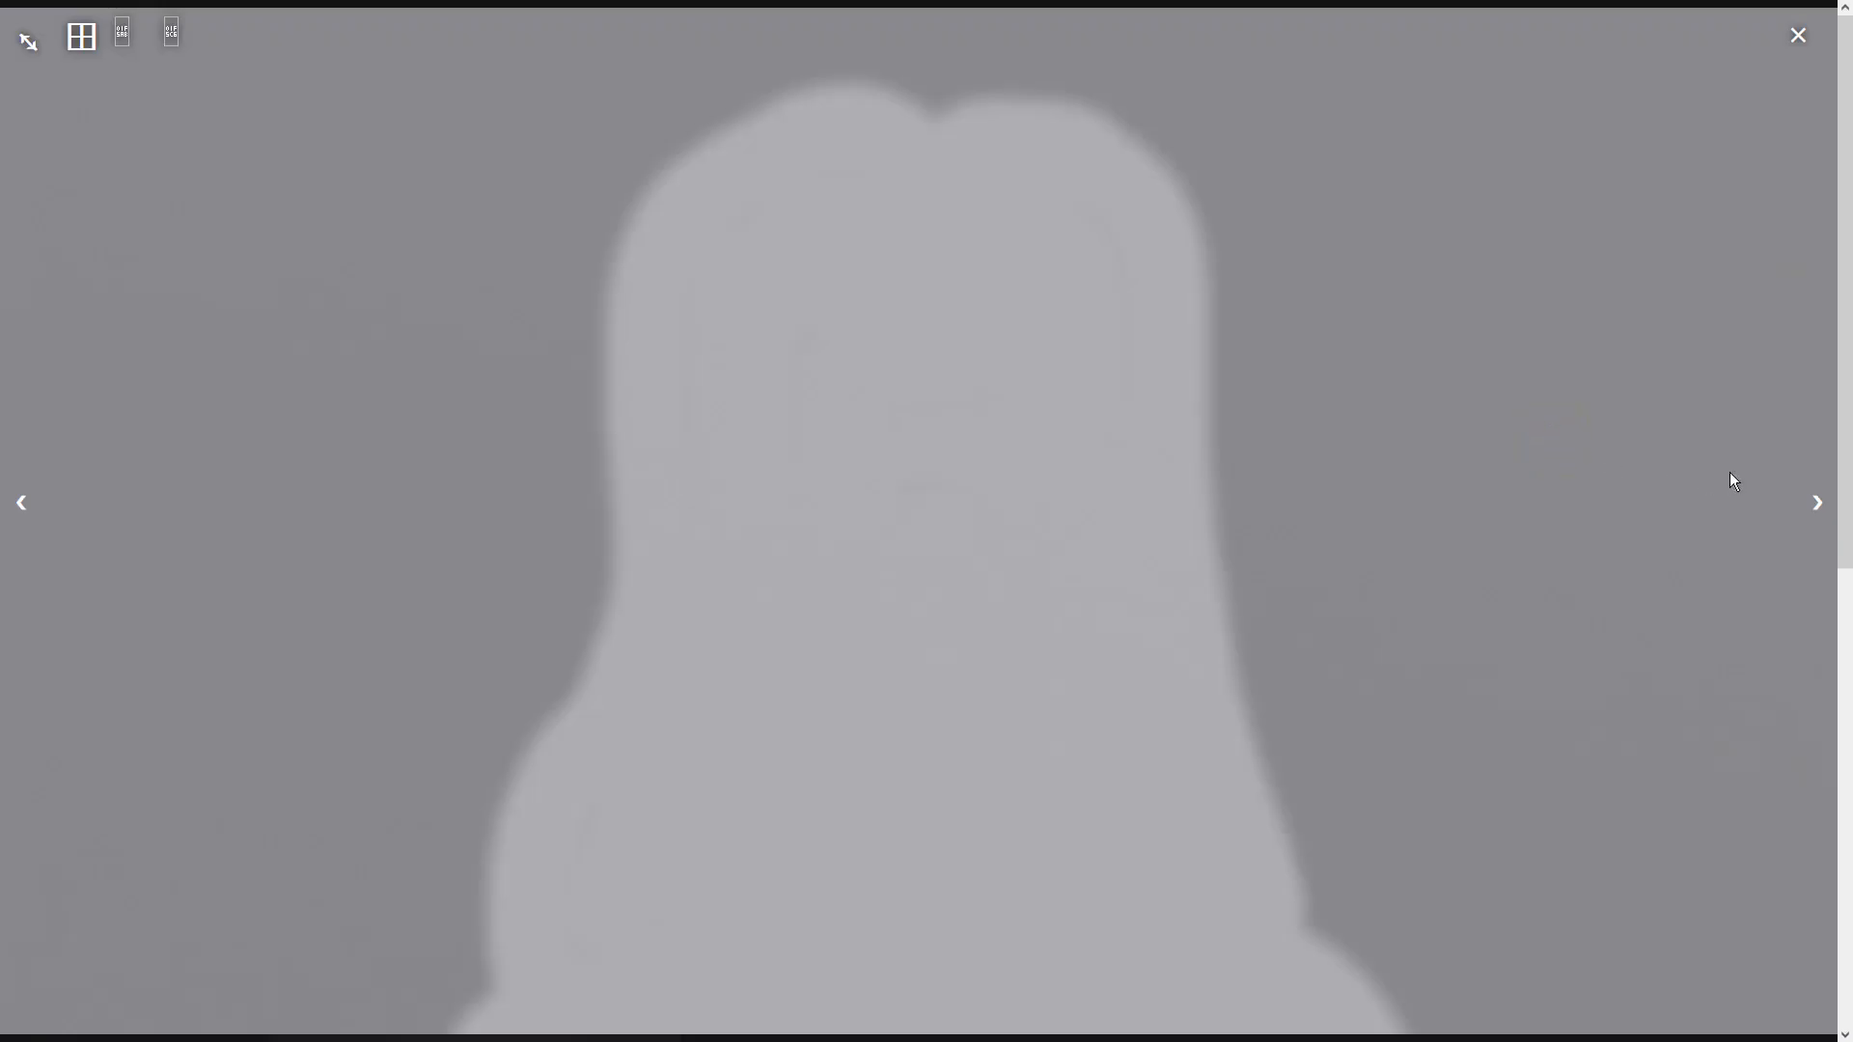
left_click(1818, 502)
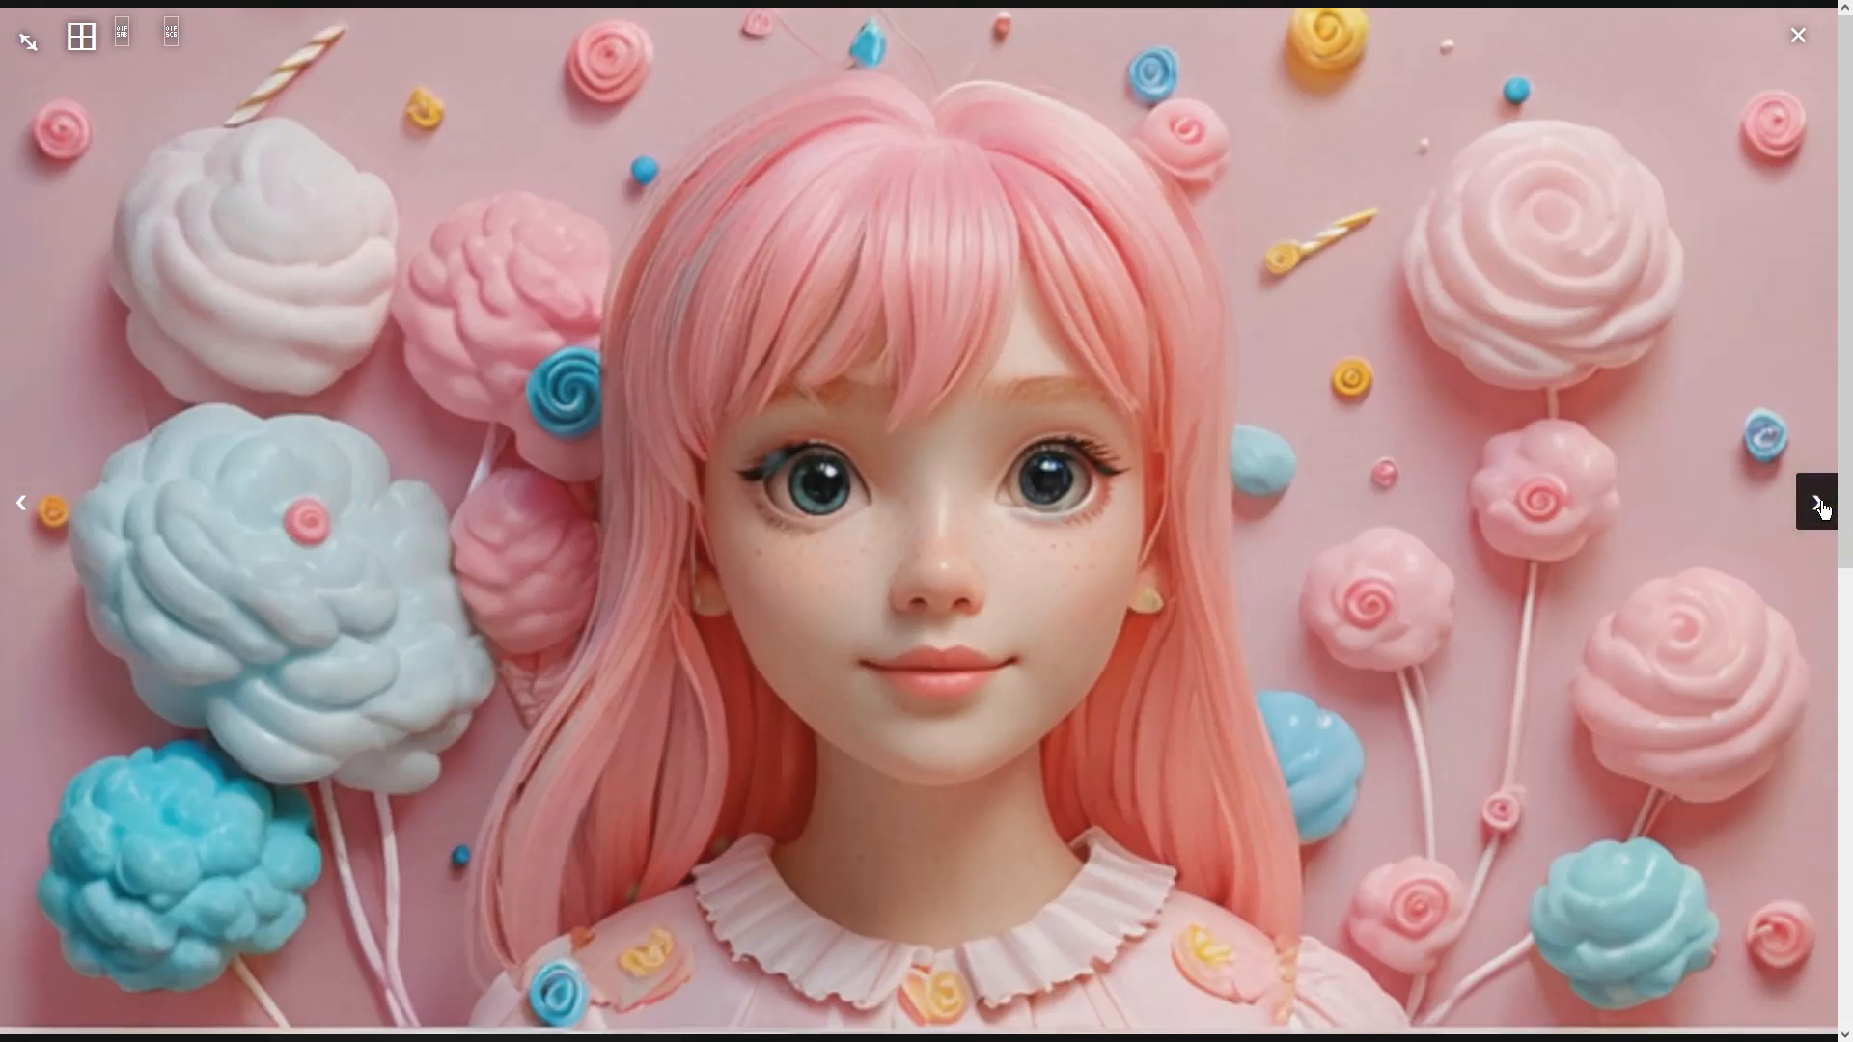
left_click(1624, 573)
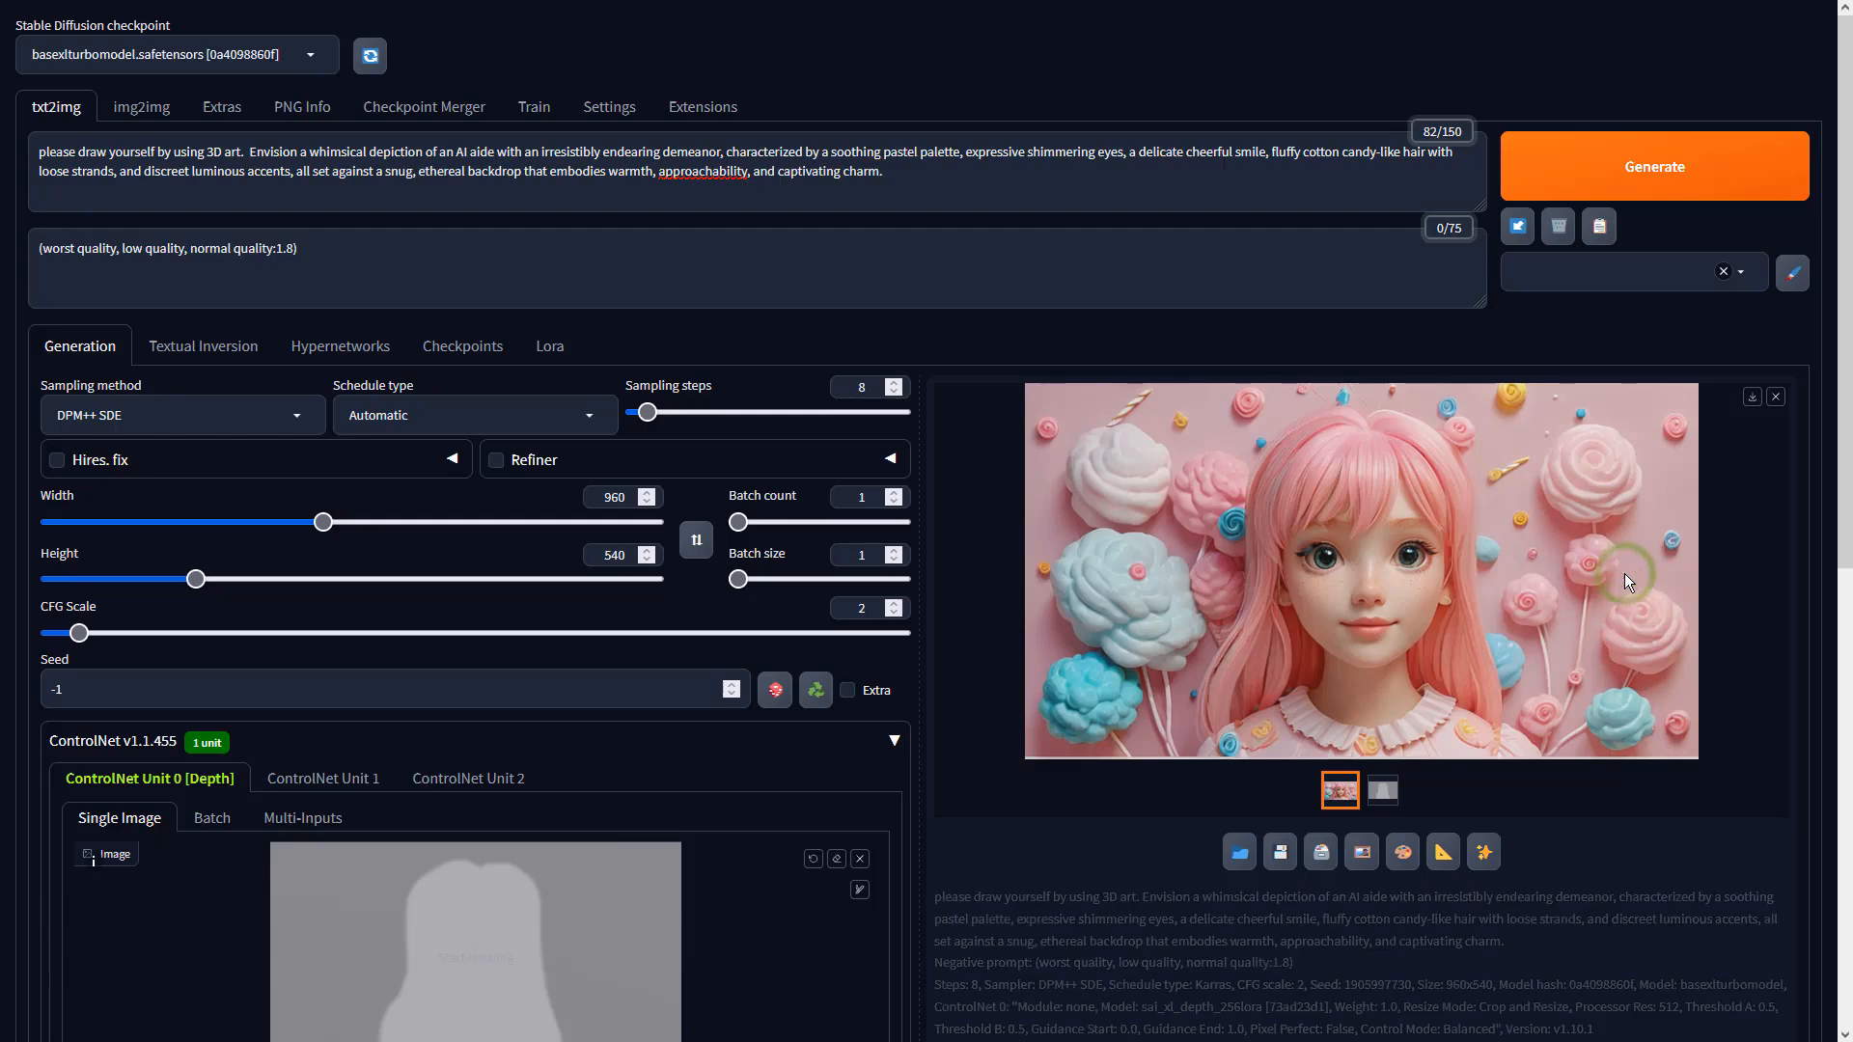
Send the generated image to img2img, keeping DPM++ SDE as the sampling method.
left_click(1372, 864)
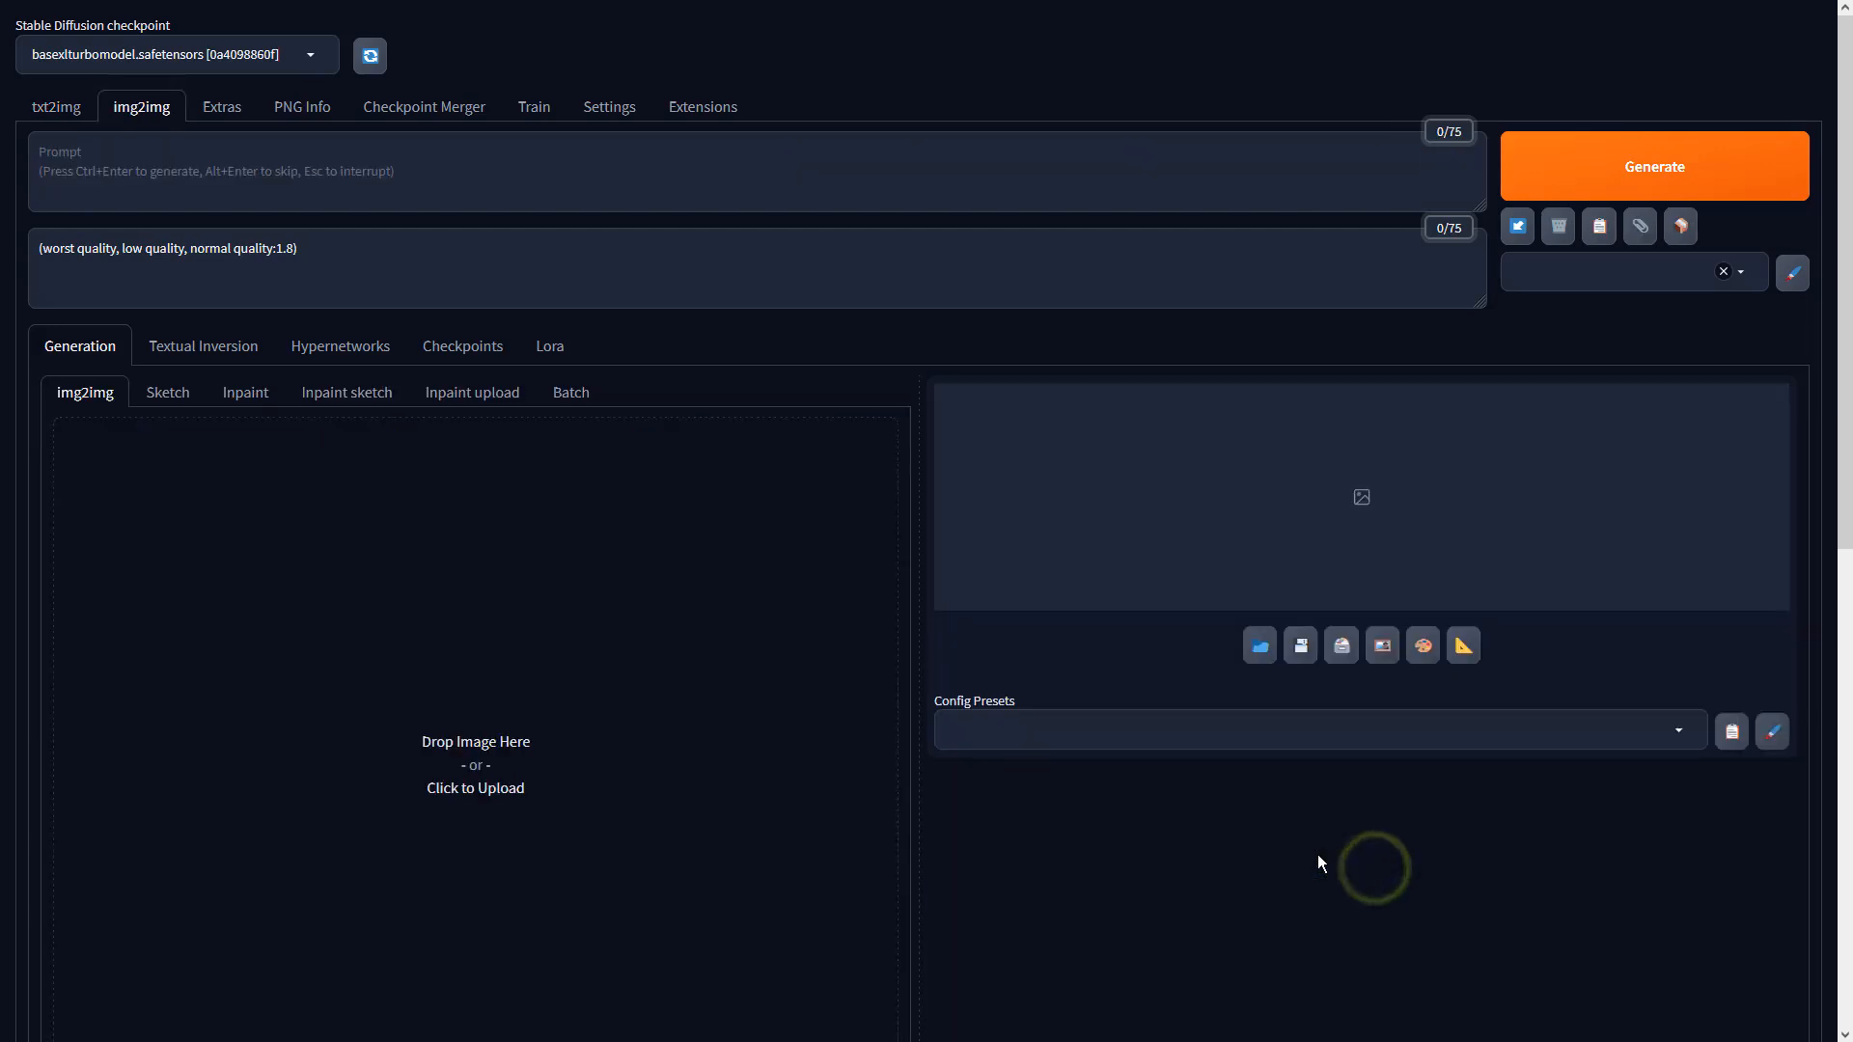
scroll(555, 651, "down", 7)
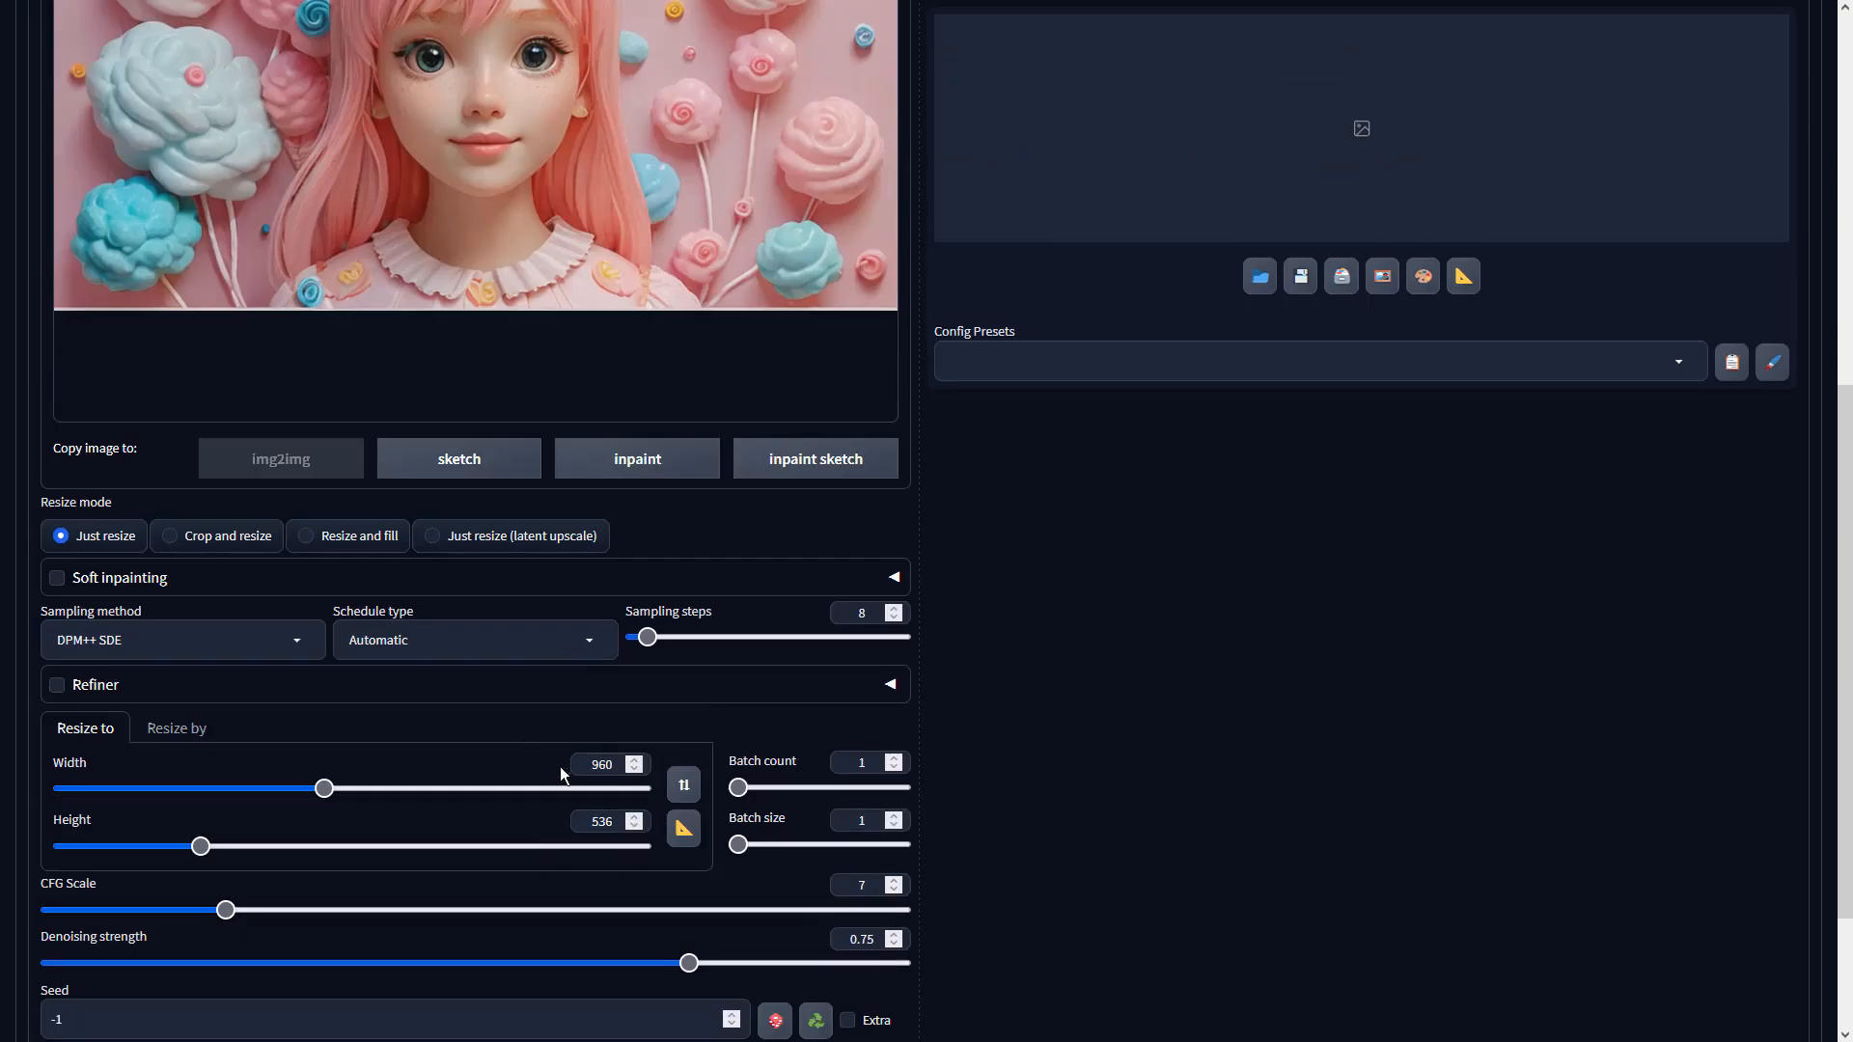
left_click(236, 648)
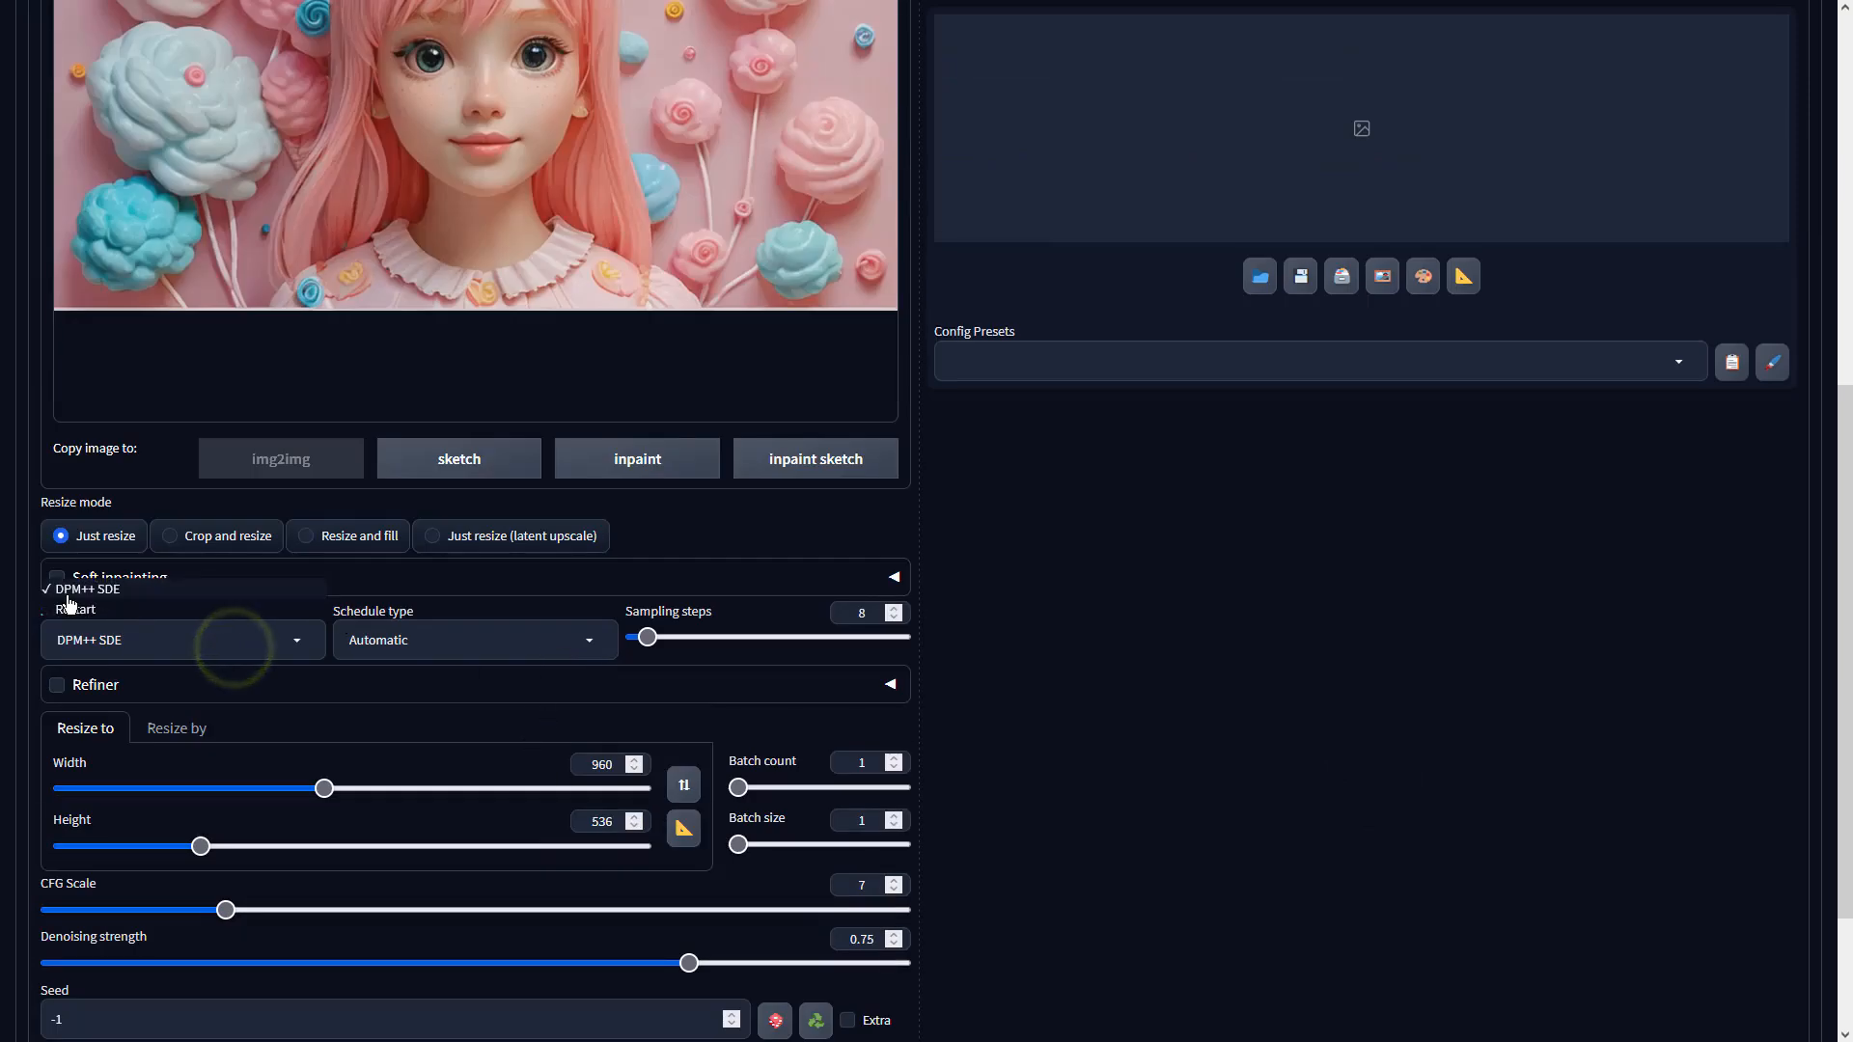
Set the img2img batch count to 2 and the CFG scale to 2.
double_click(865, 762)
type("2")
double_click(862, 885)
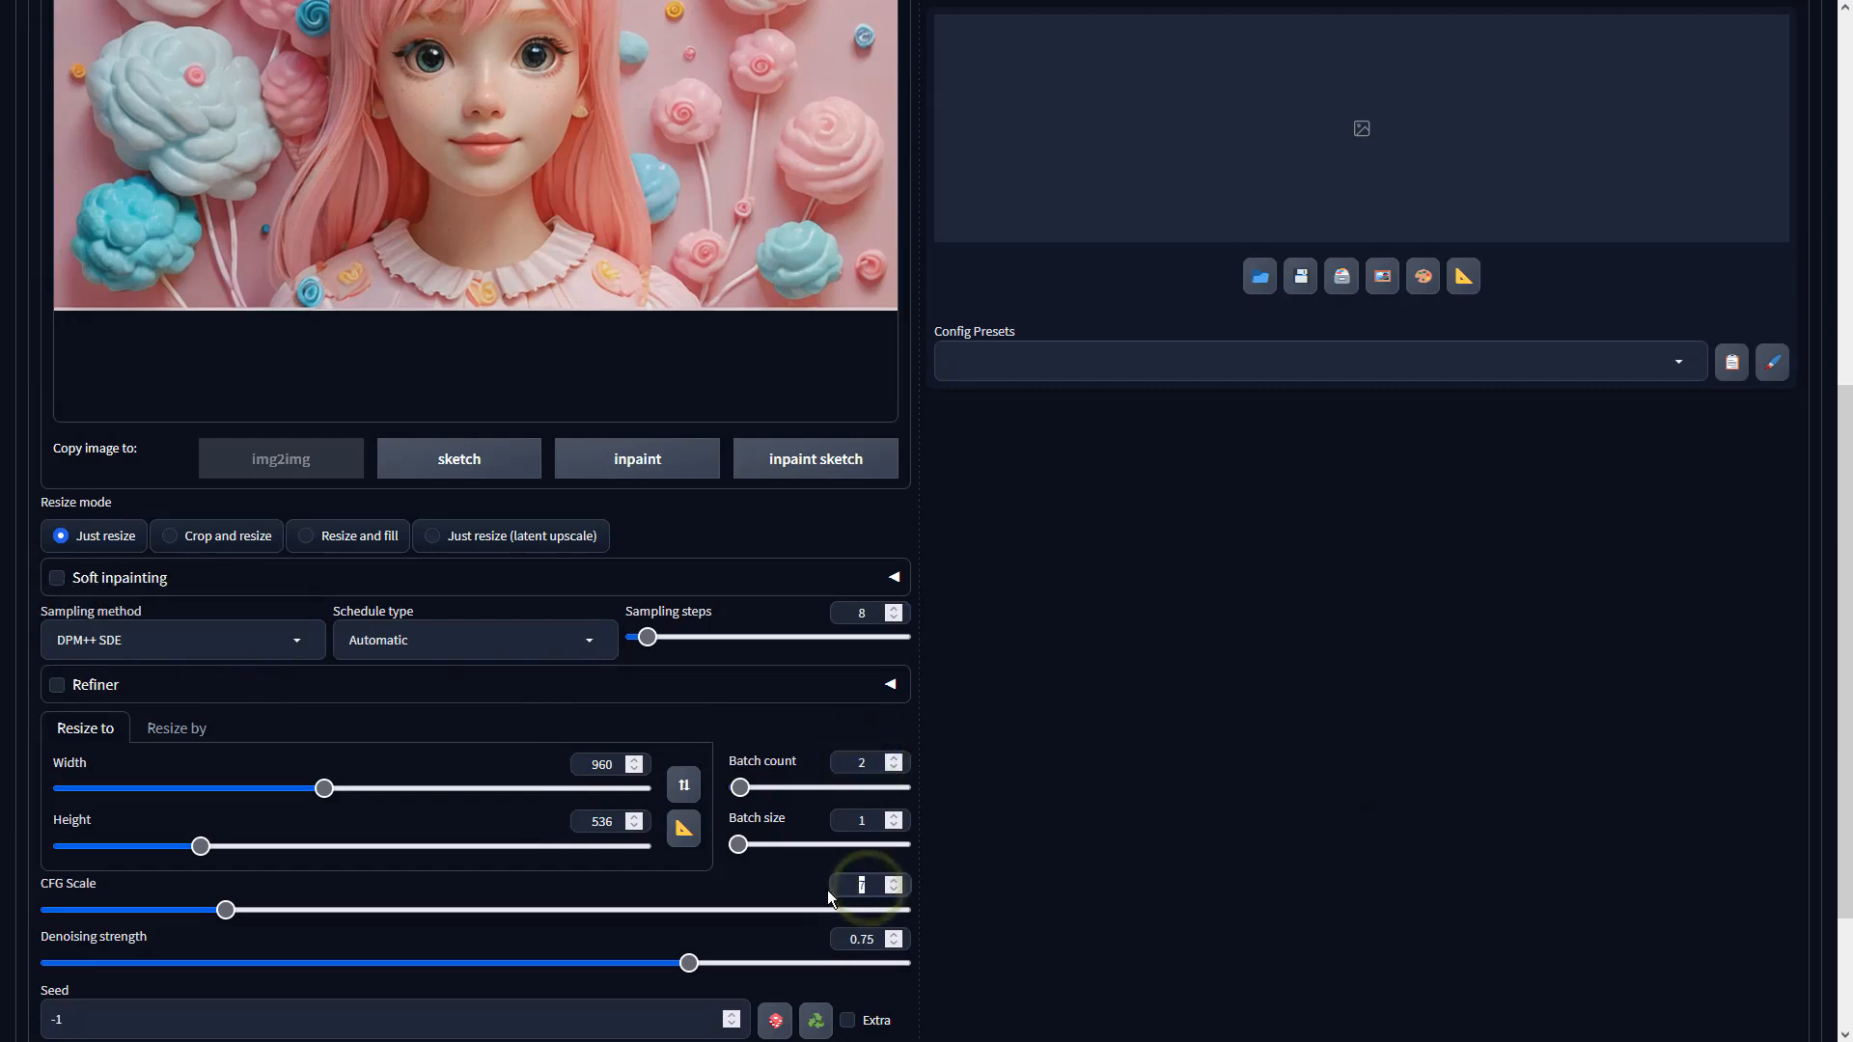
type("2")
left_click(610, 763)
left_click(604, 823)
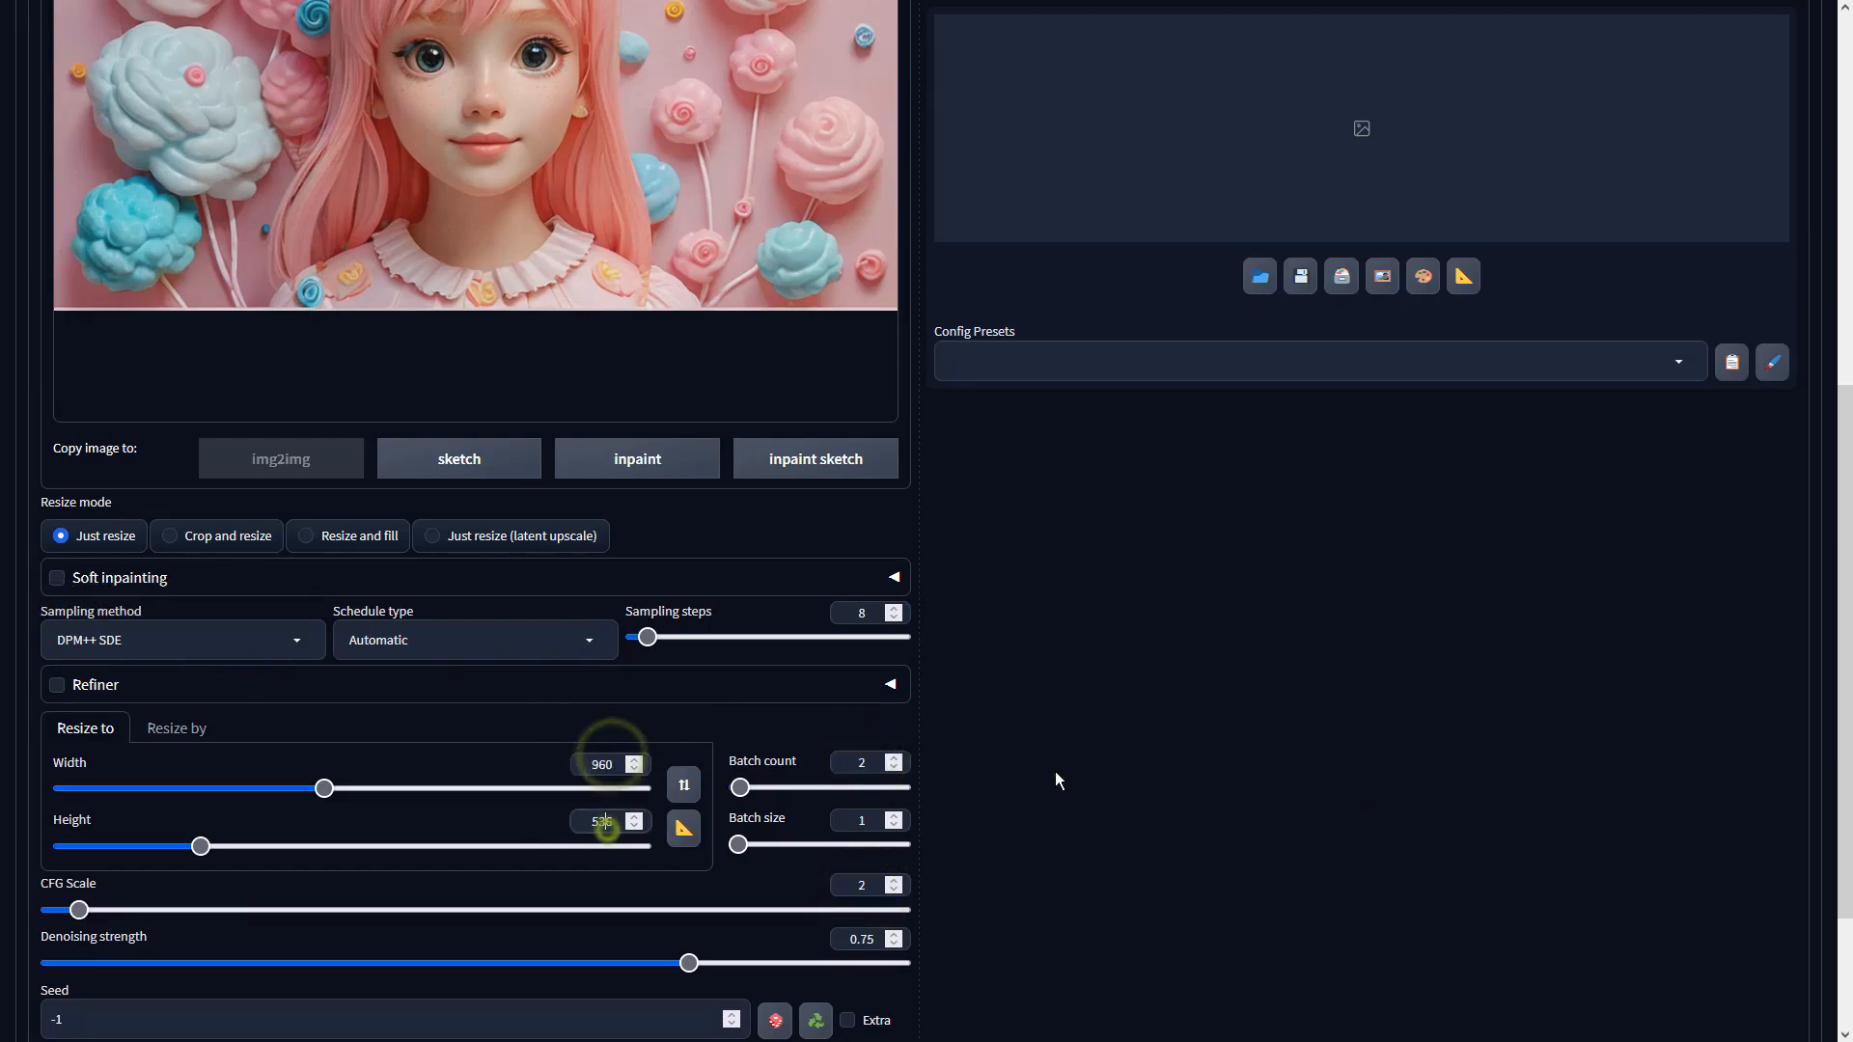
left_click(1096, 766)
Generate the img2img variations and compare them with each other at full size.
scroll(1182, 740, "up", 4)
left_click(1620, 161)
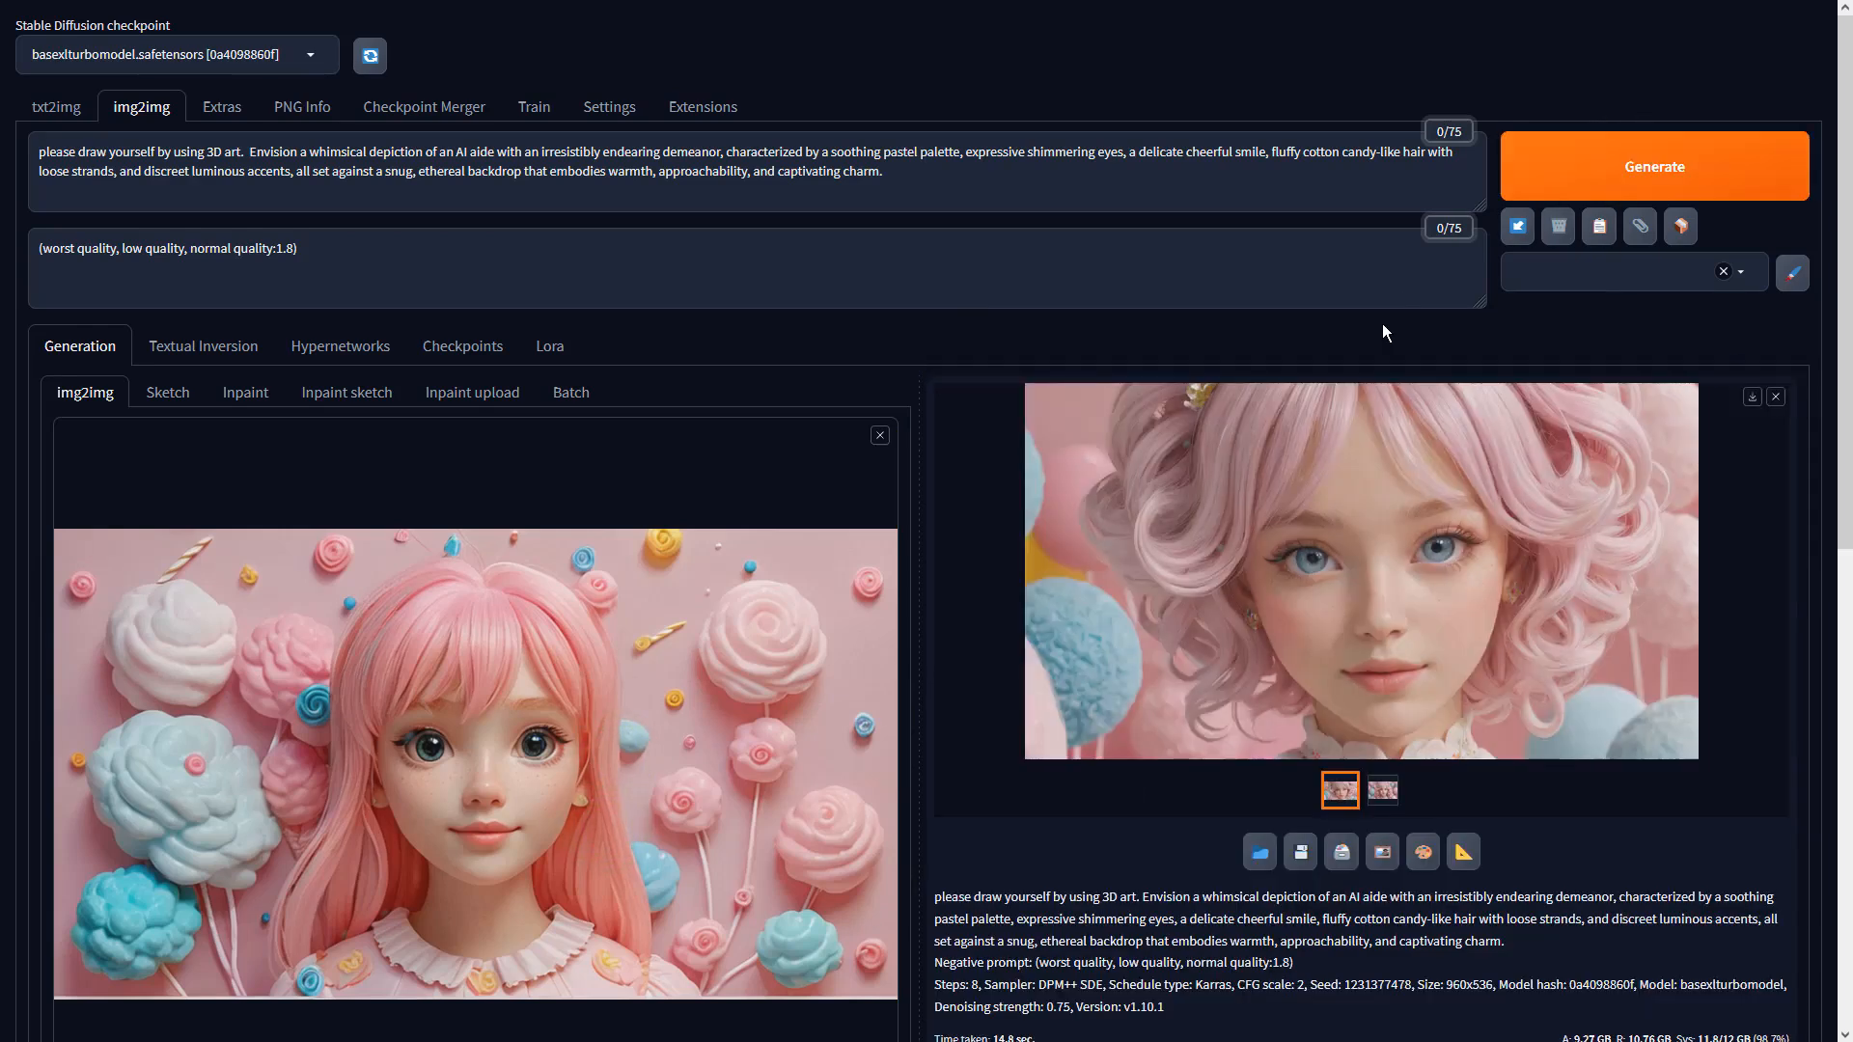
left_click(1414, 413)
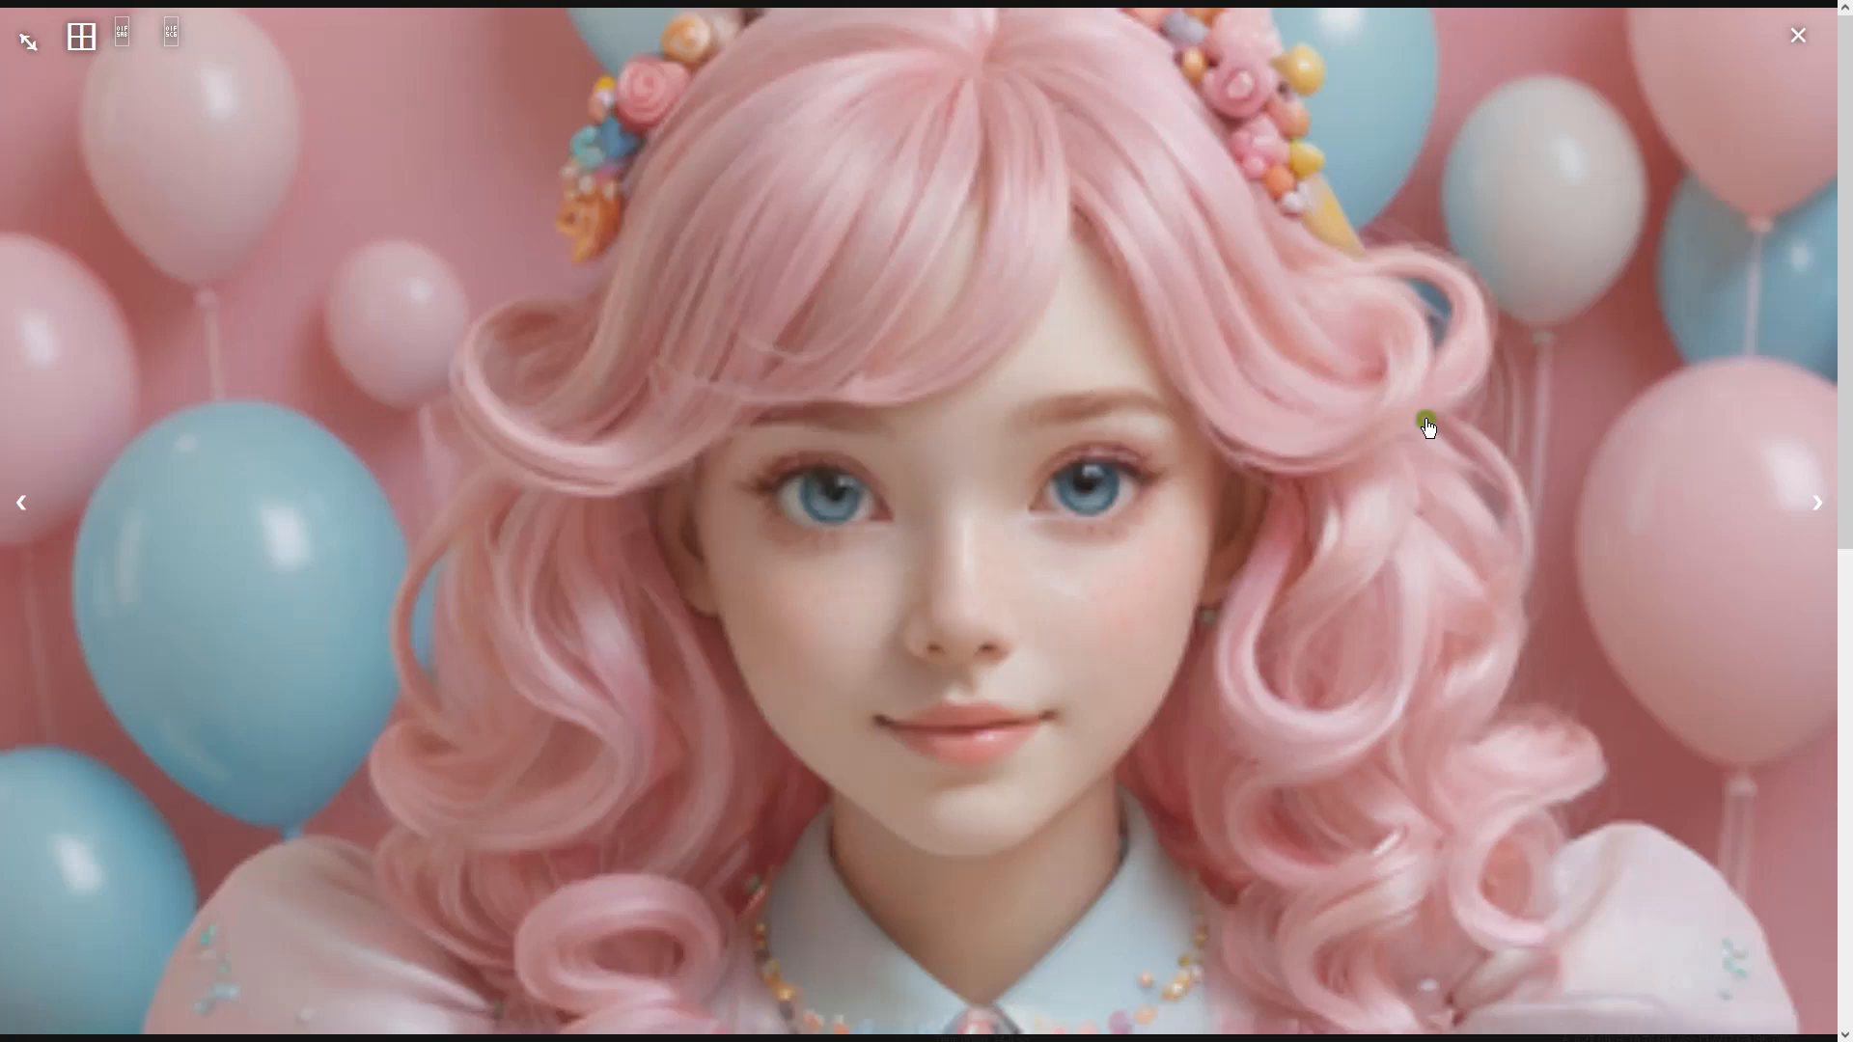
left_click(1814, 501)
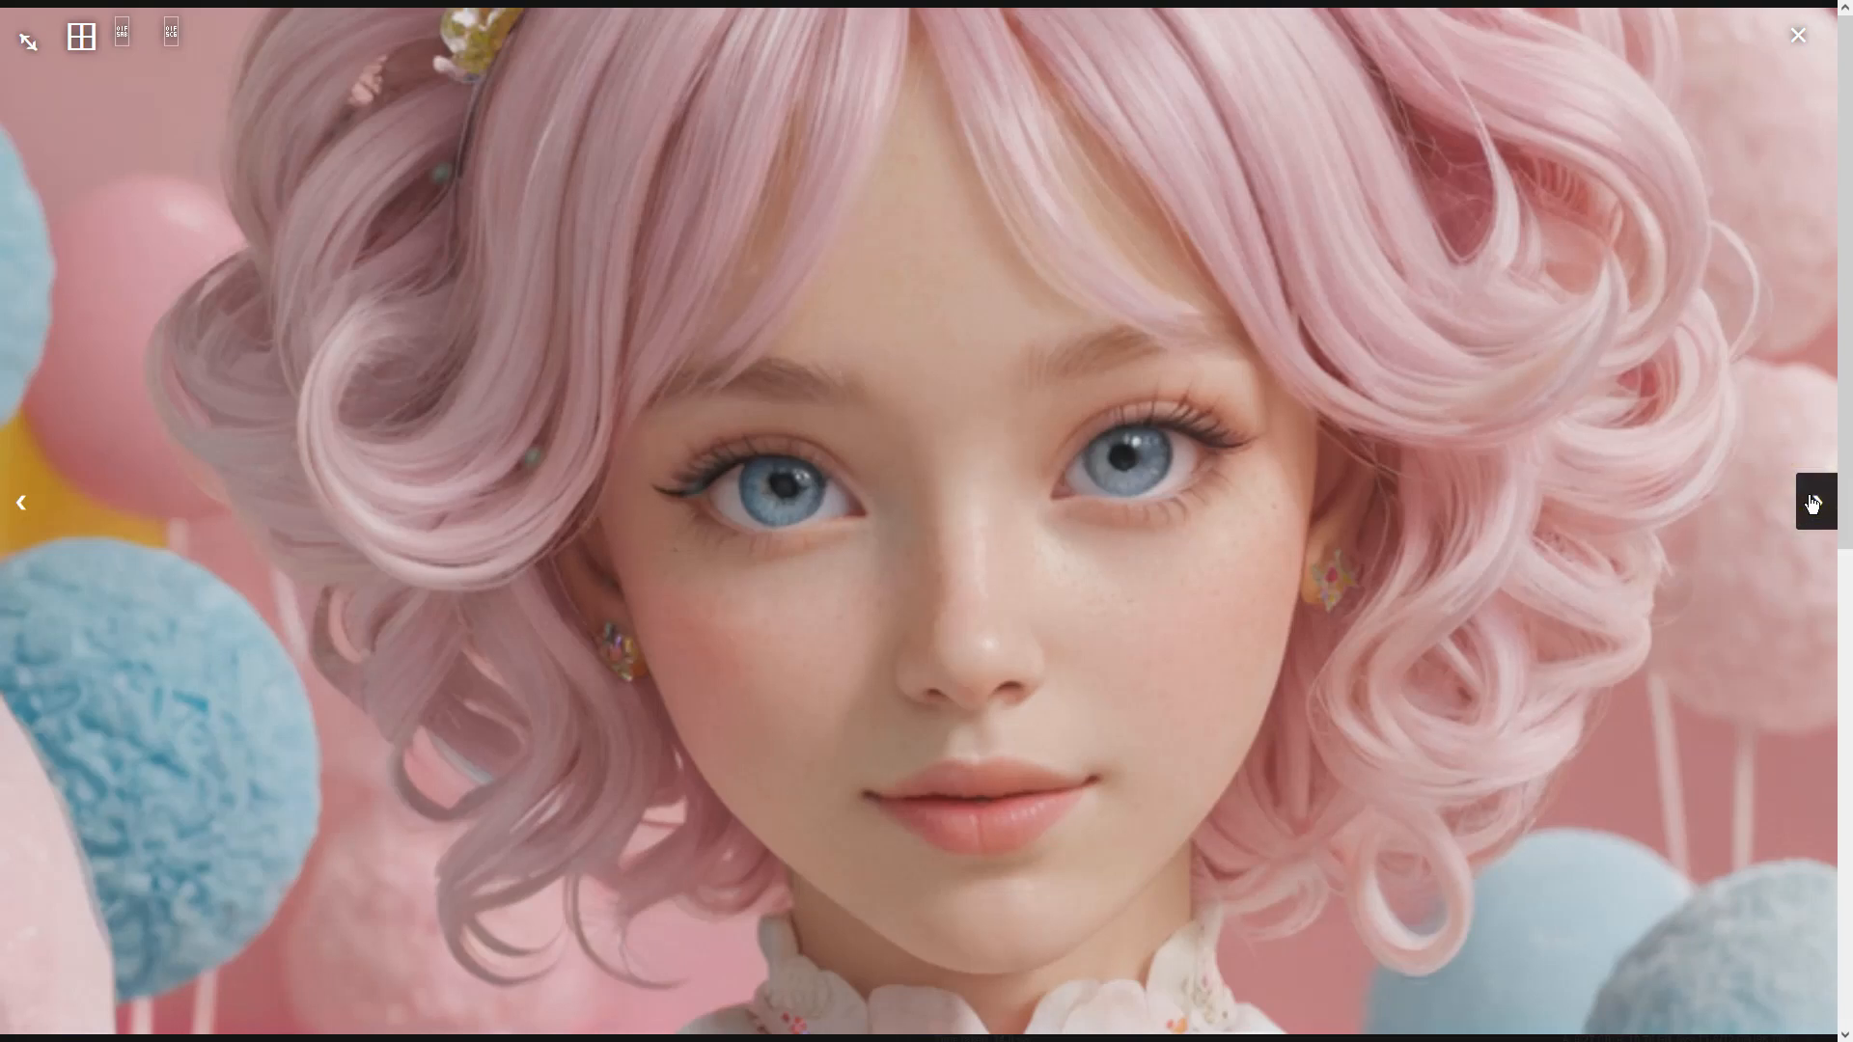
left_click(1814, 500)
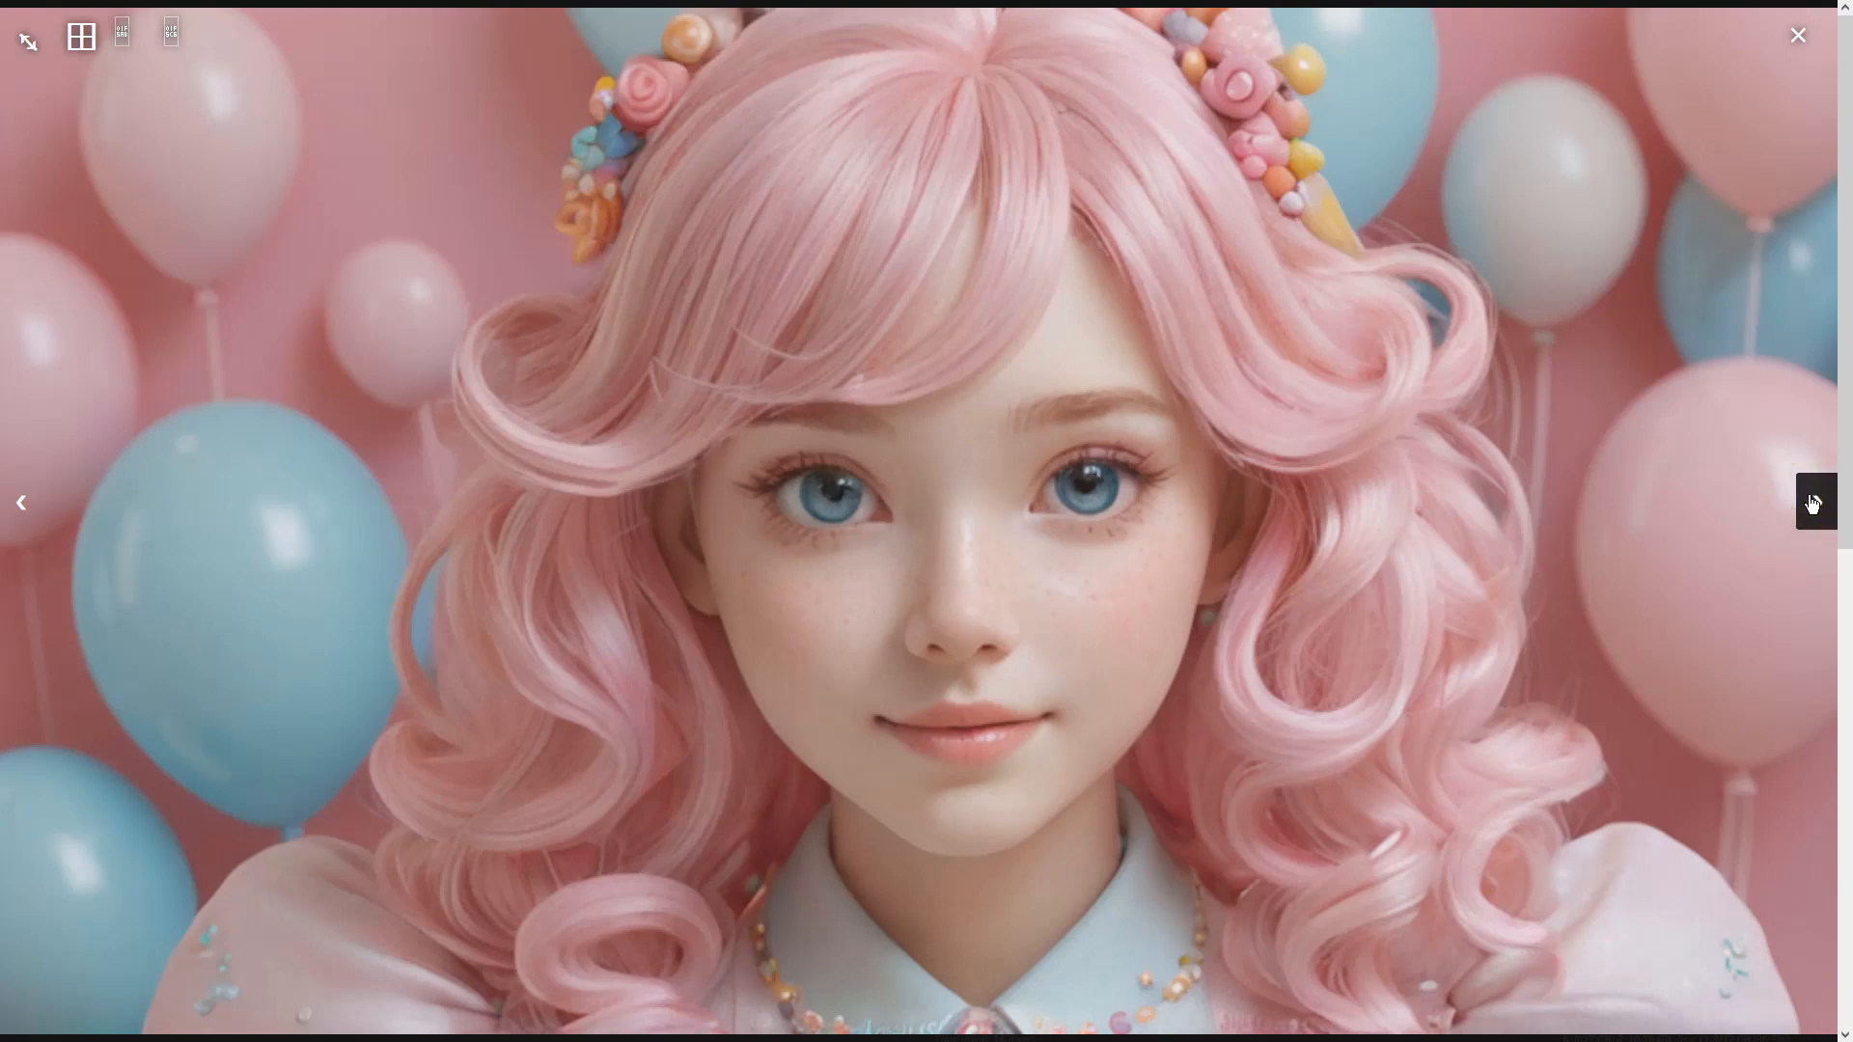
left_click(1813, 500)
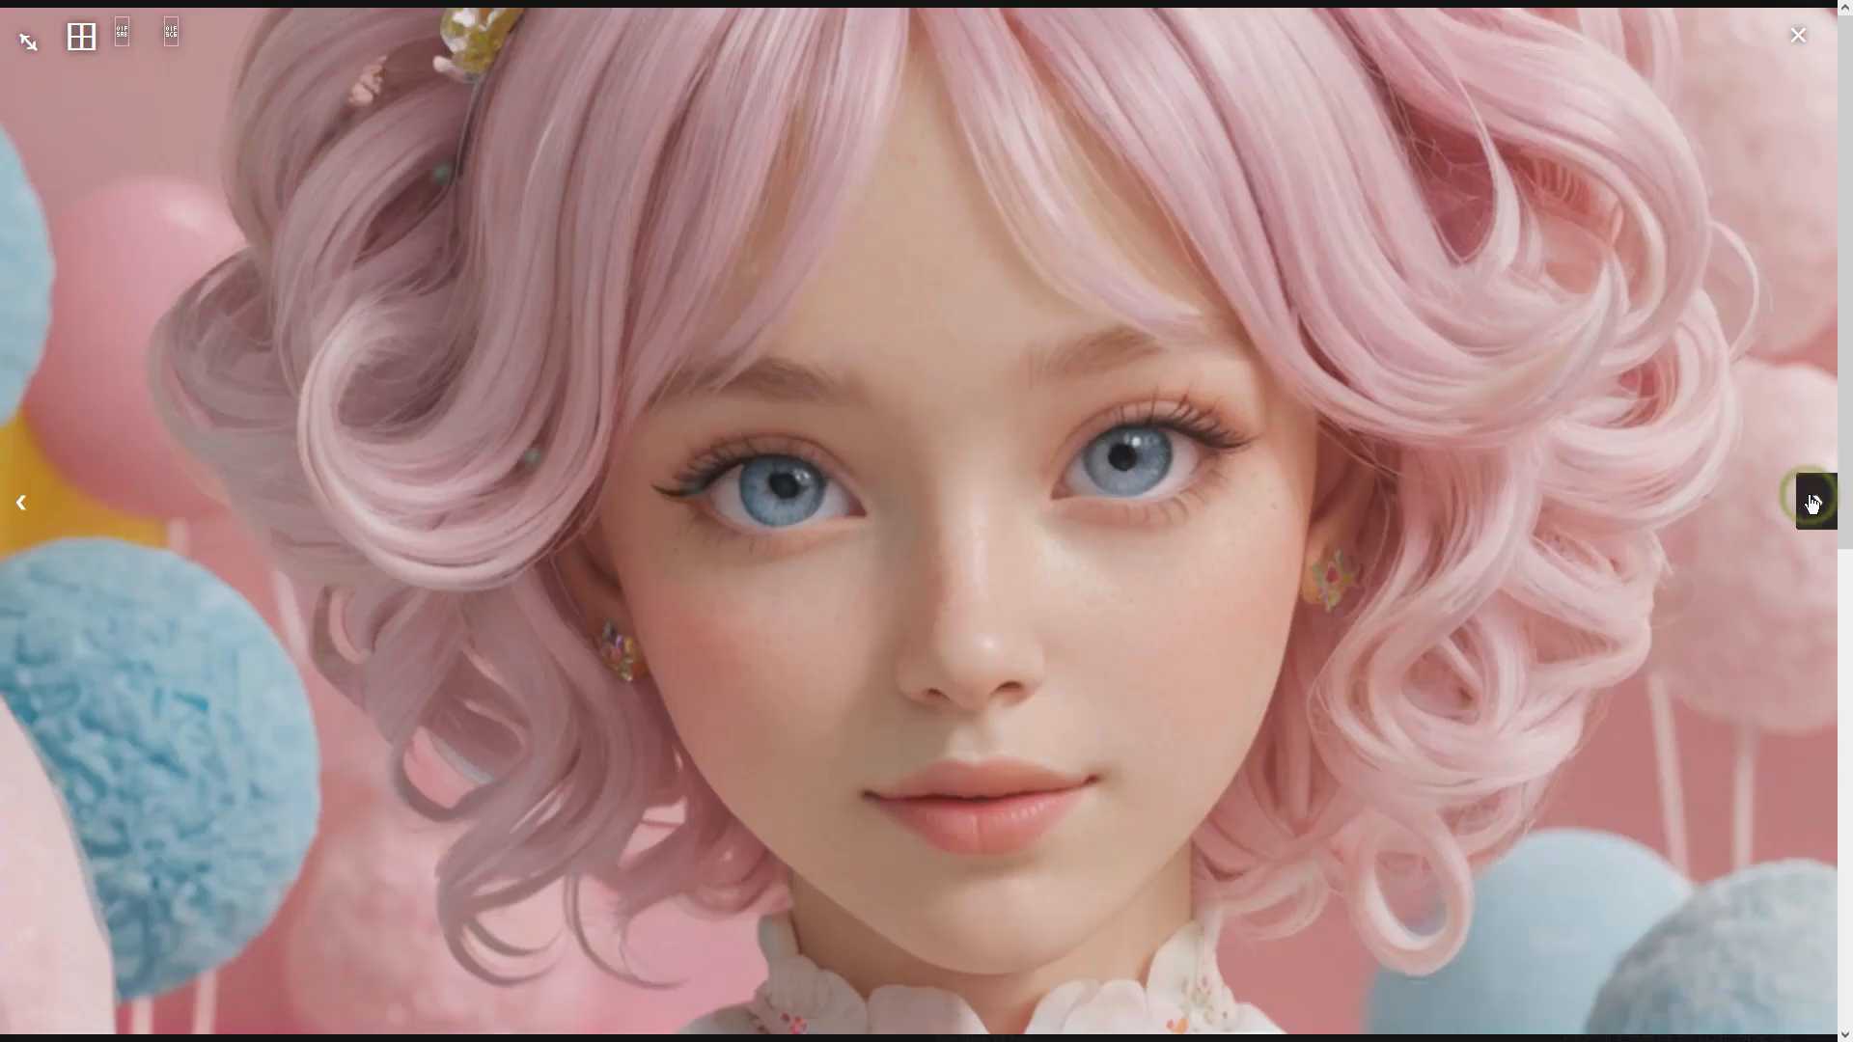
left_click(1488, 502)
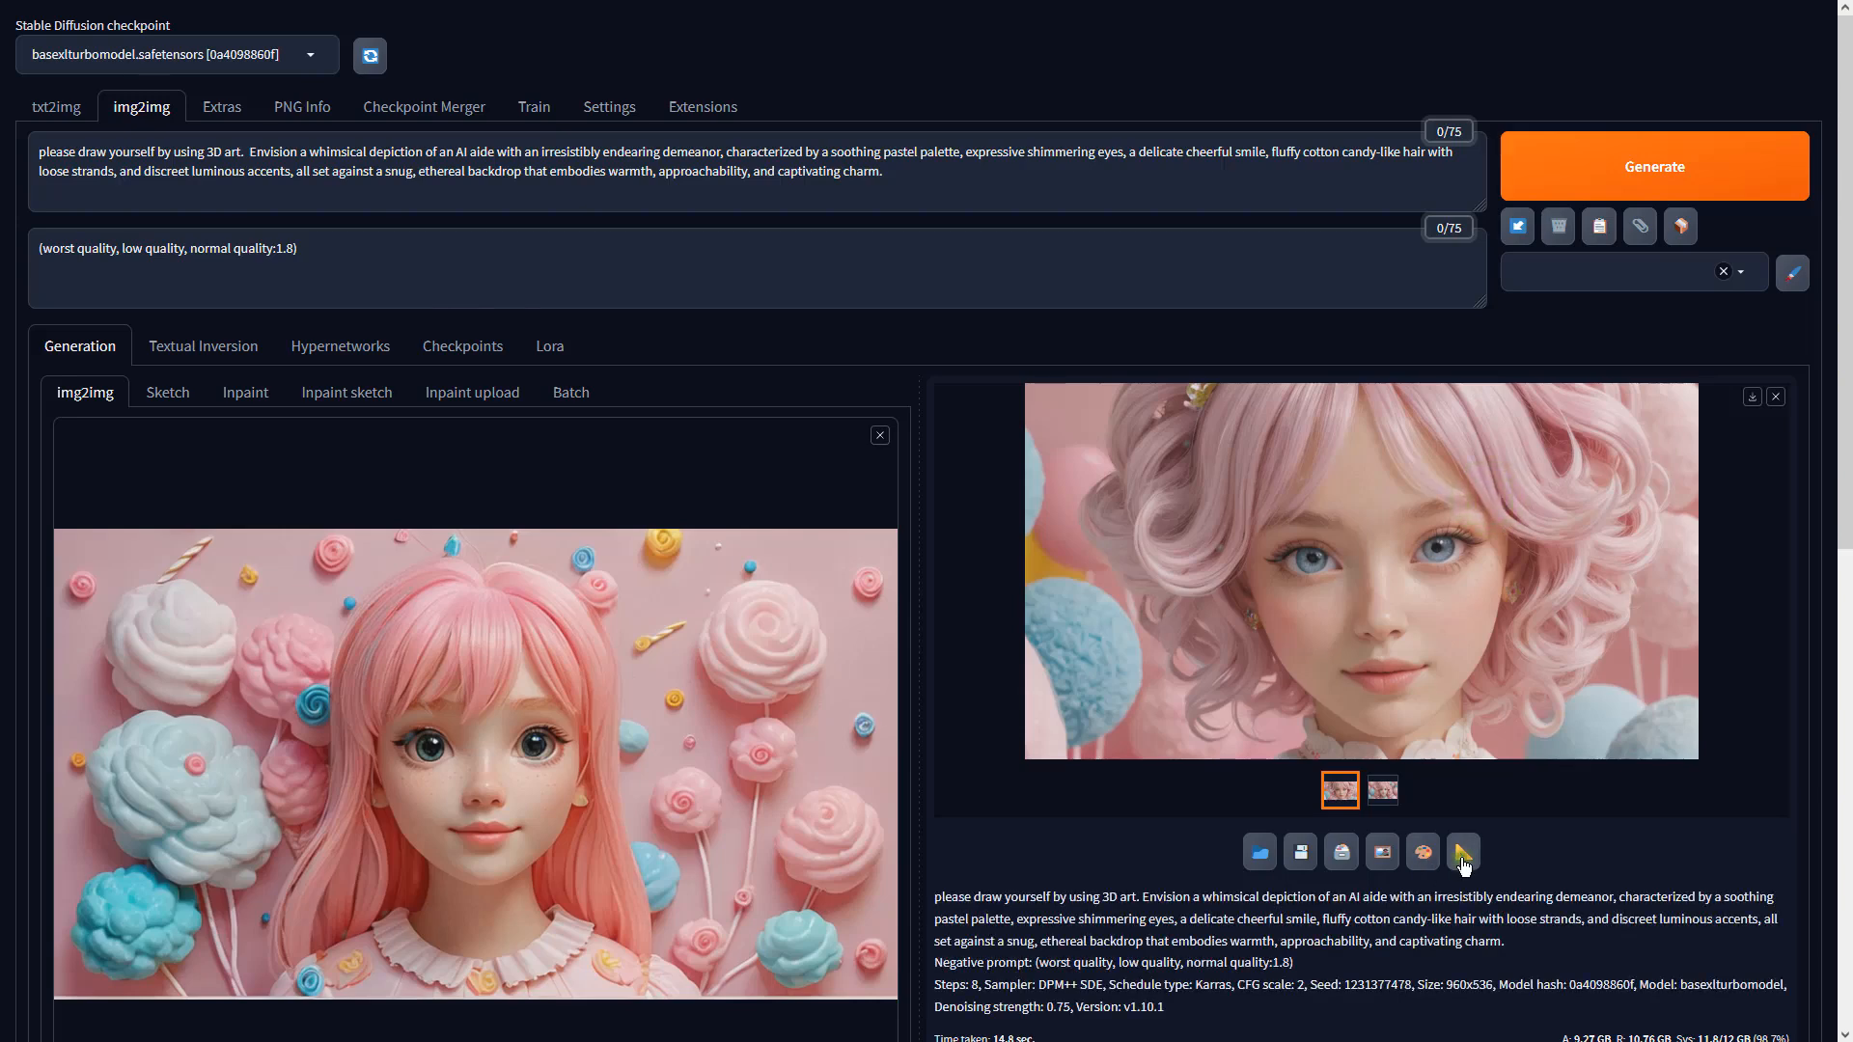
Send the selected variation to Extras and set Upscaler 1 to 4xUltrasharp_4xUltrasharpV10.
left_click(1463, 854)
left_click(235, 498)
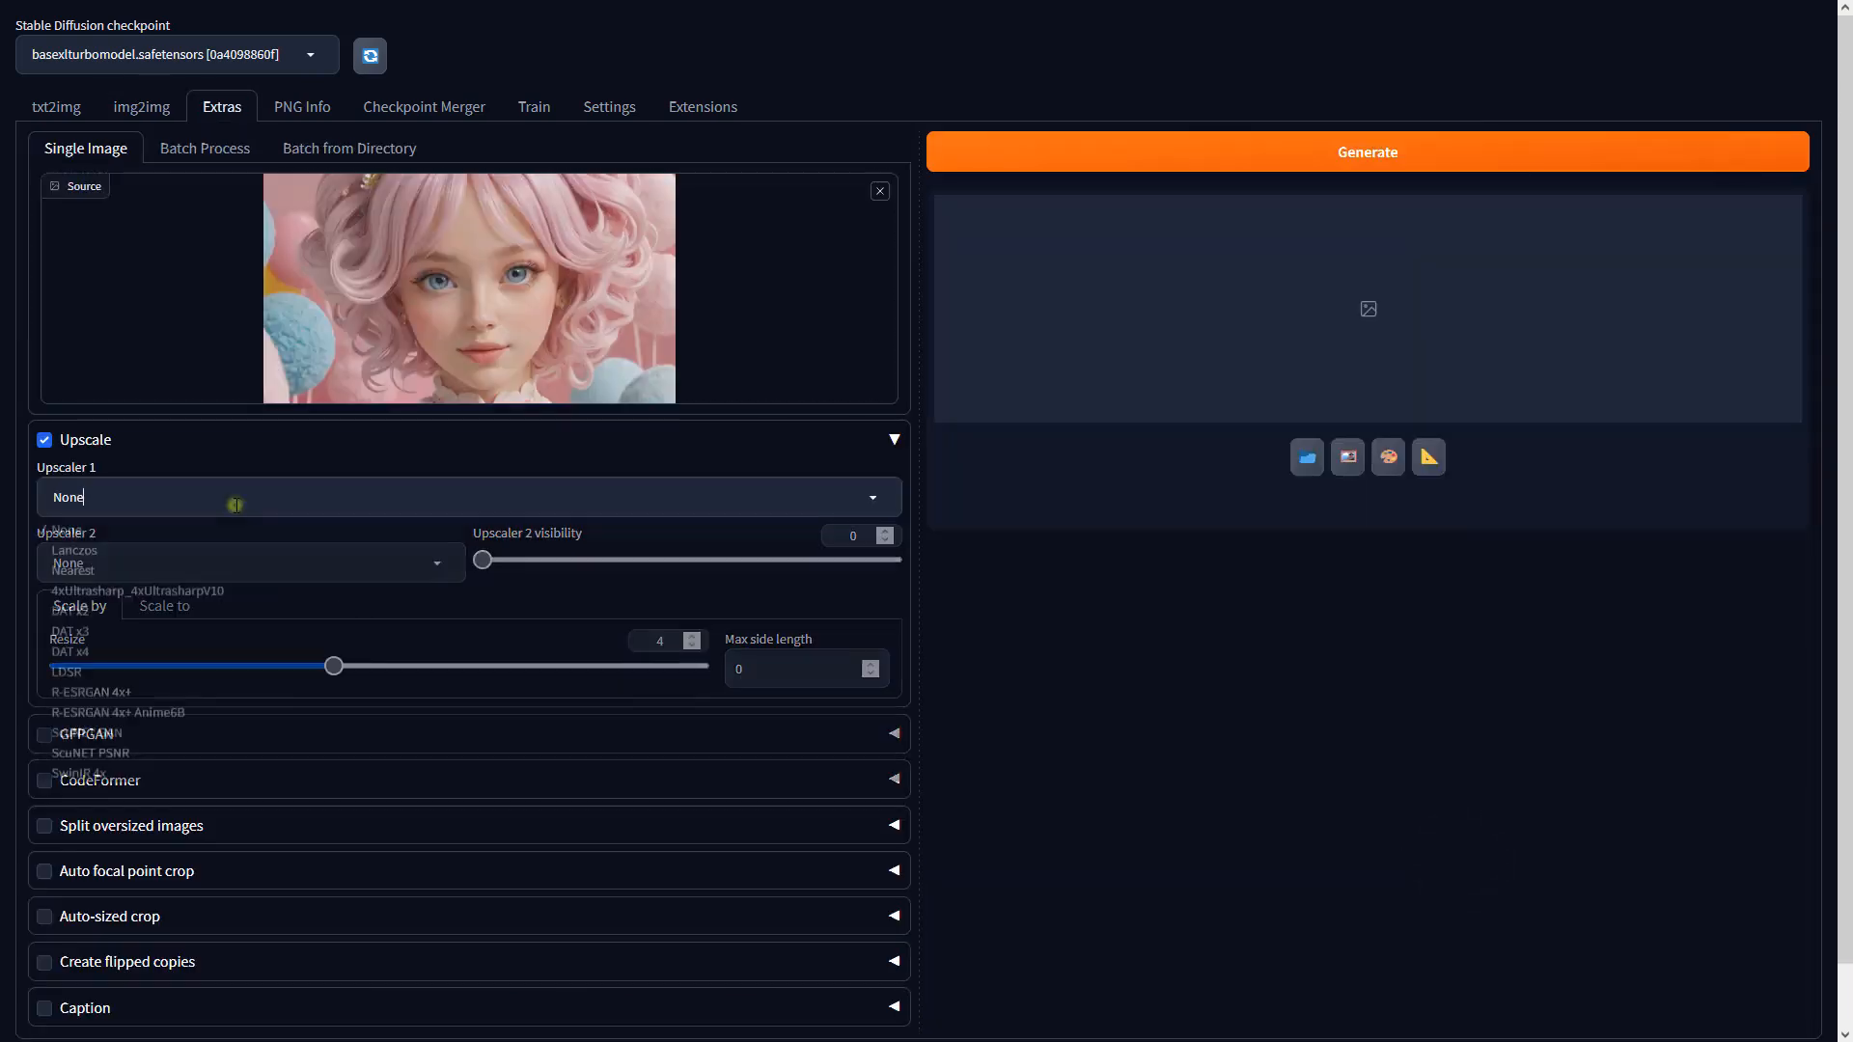
left_click(204, 579)
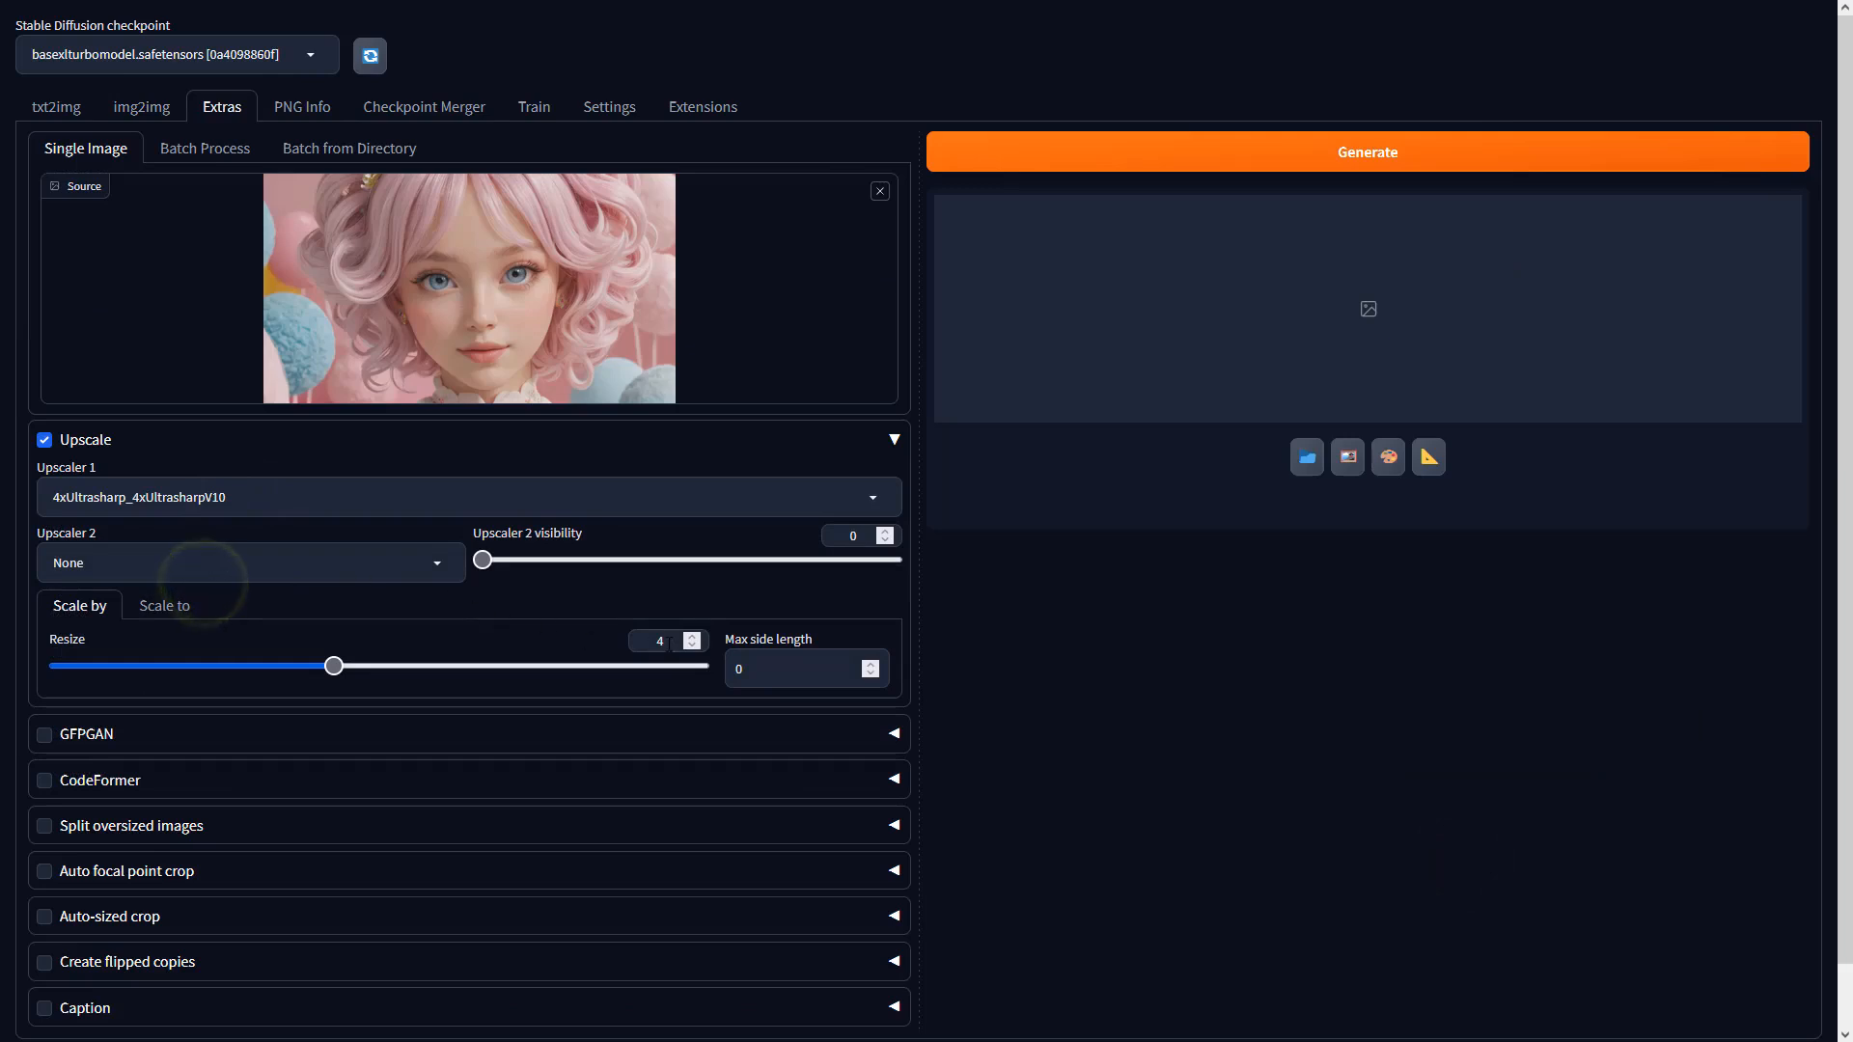
Set the resize factor to 1 and run the upscaler on the image.
double_click(662, 641)
type("1")
left_click(1139, 153)
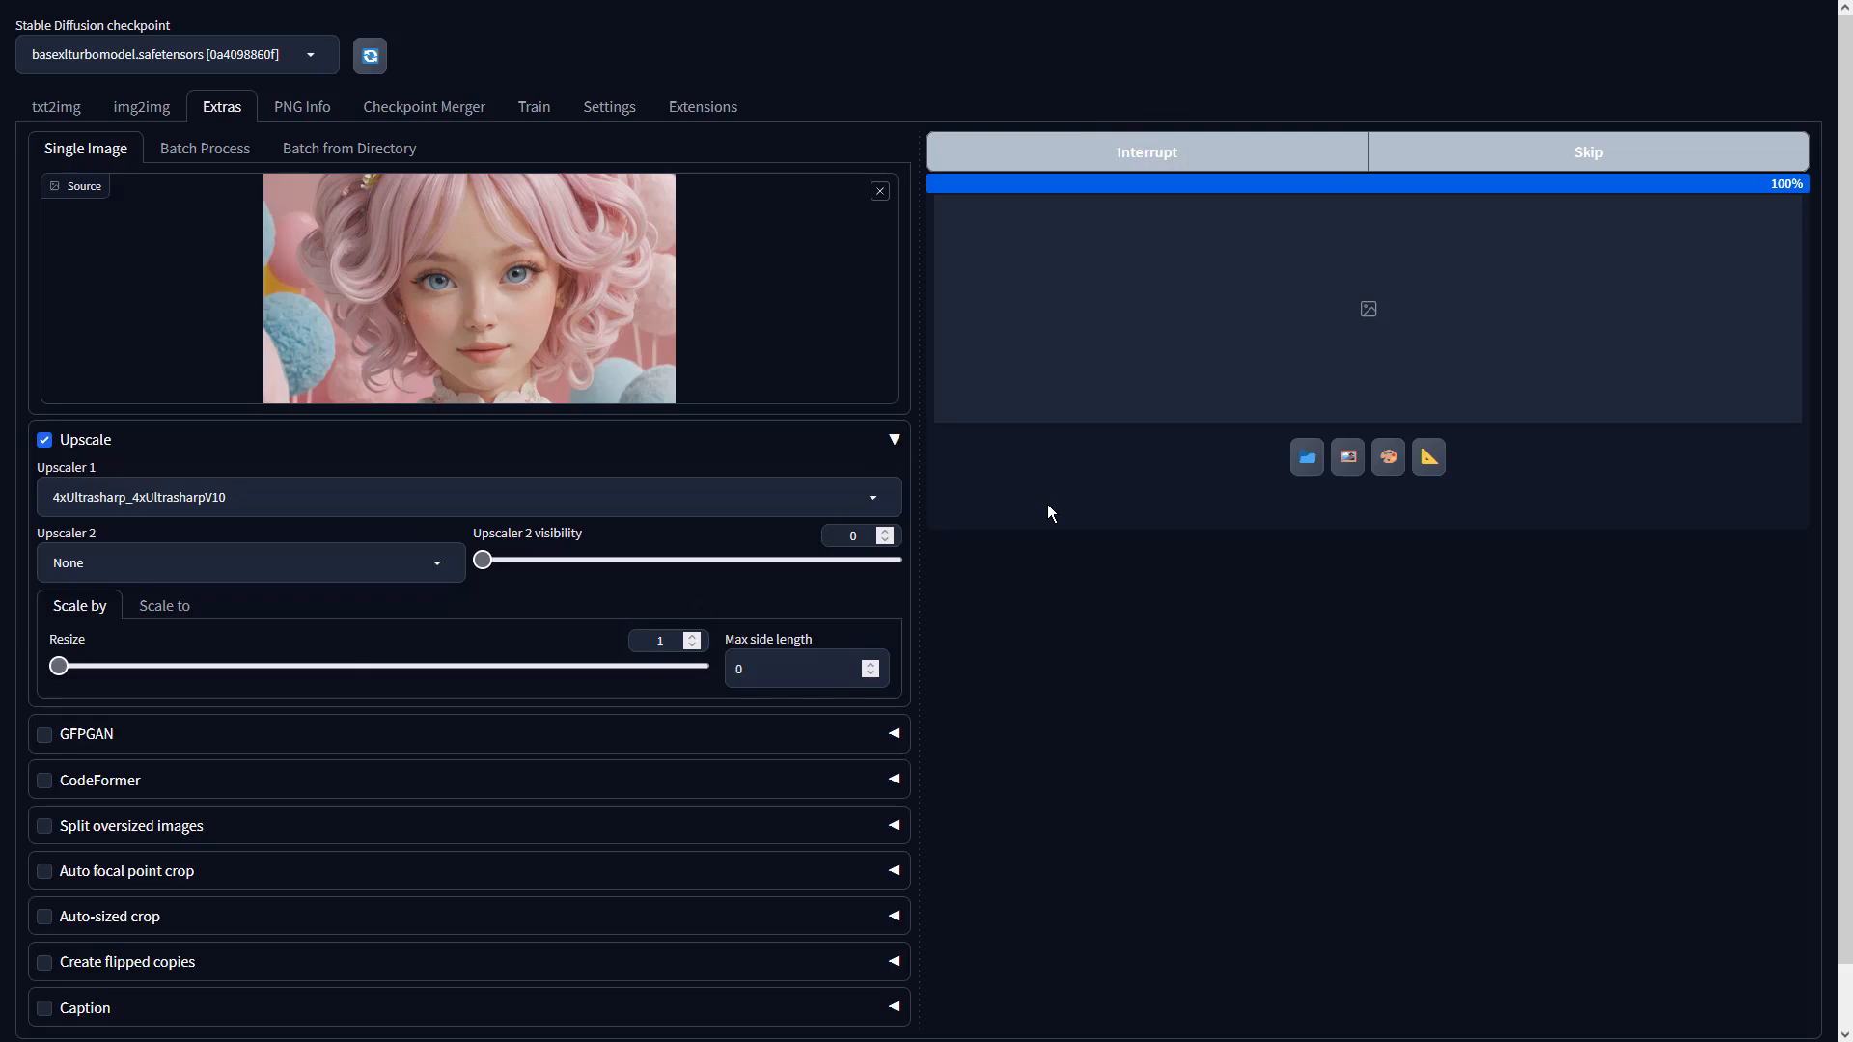
Switch to Photoshop with the upscaled portrait and apply a Vibrance adjustment with Vibrance +66 and Saturation +40.
left_click(1117, 485)
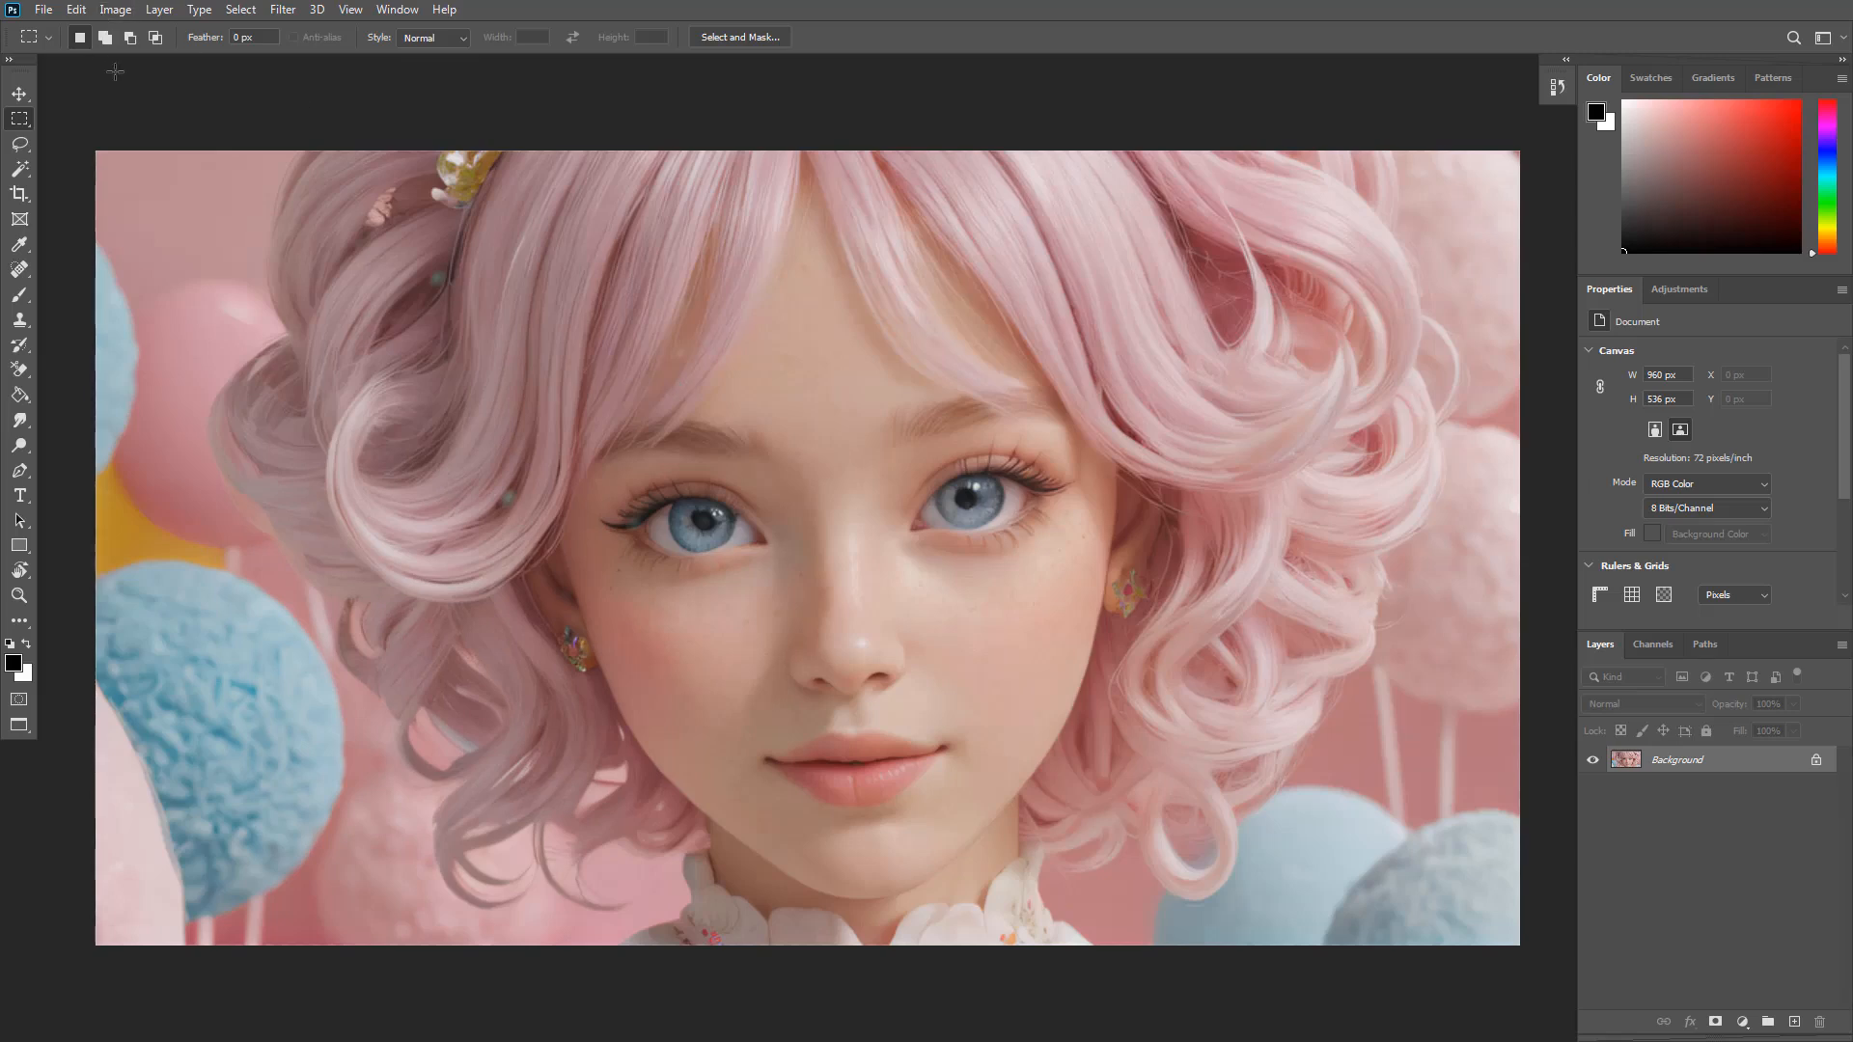
left_click(128, 18)
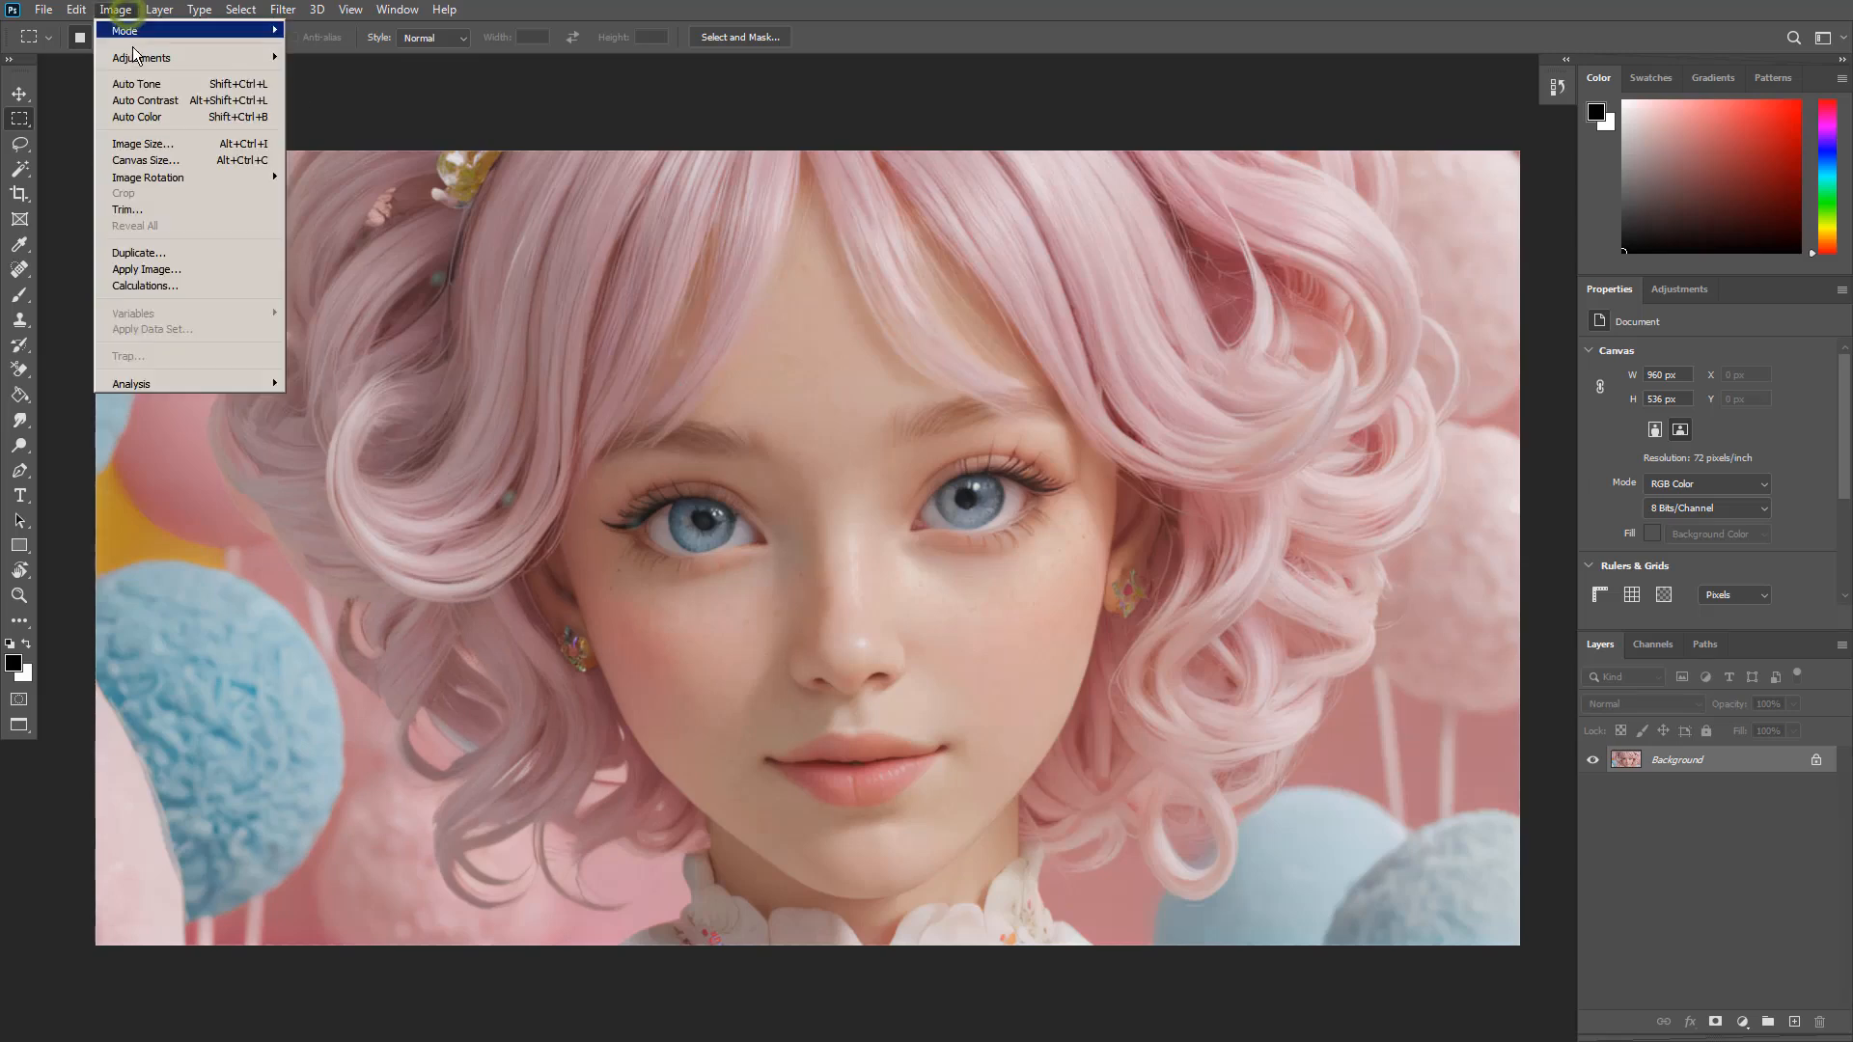
mouse_move(140, 58)
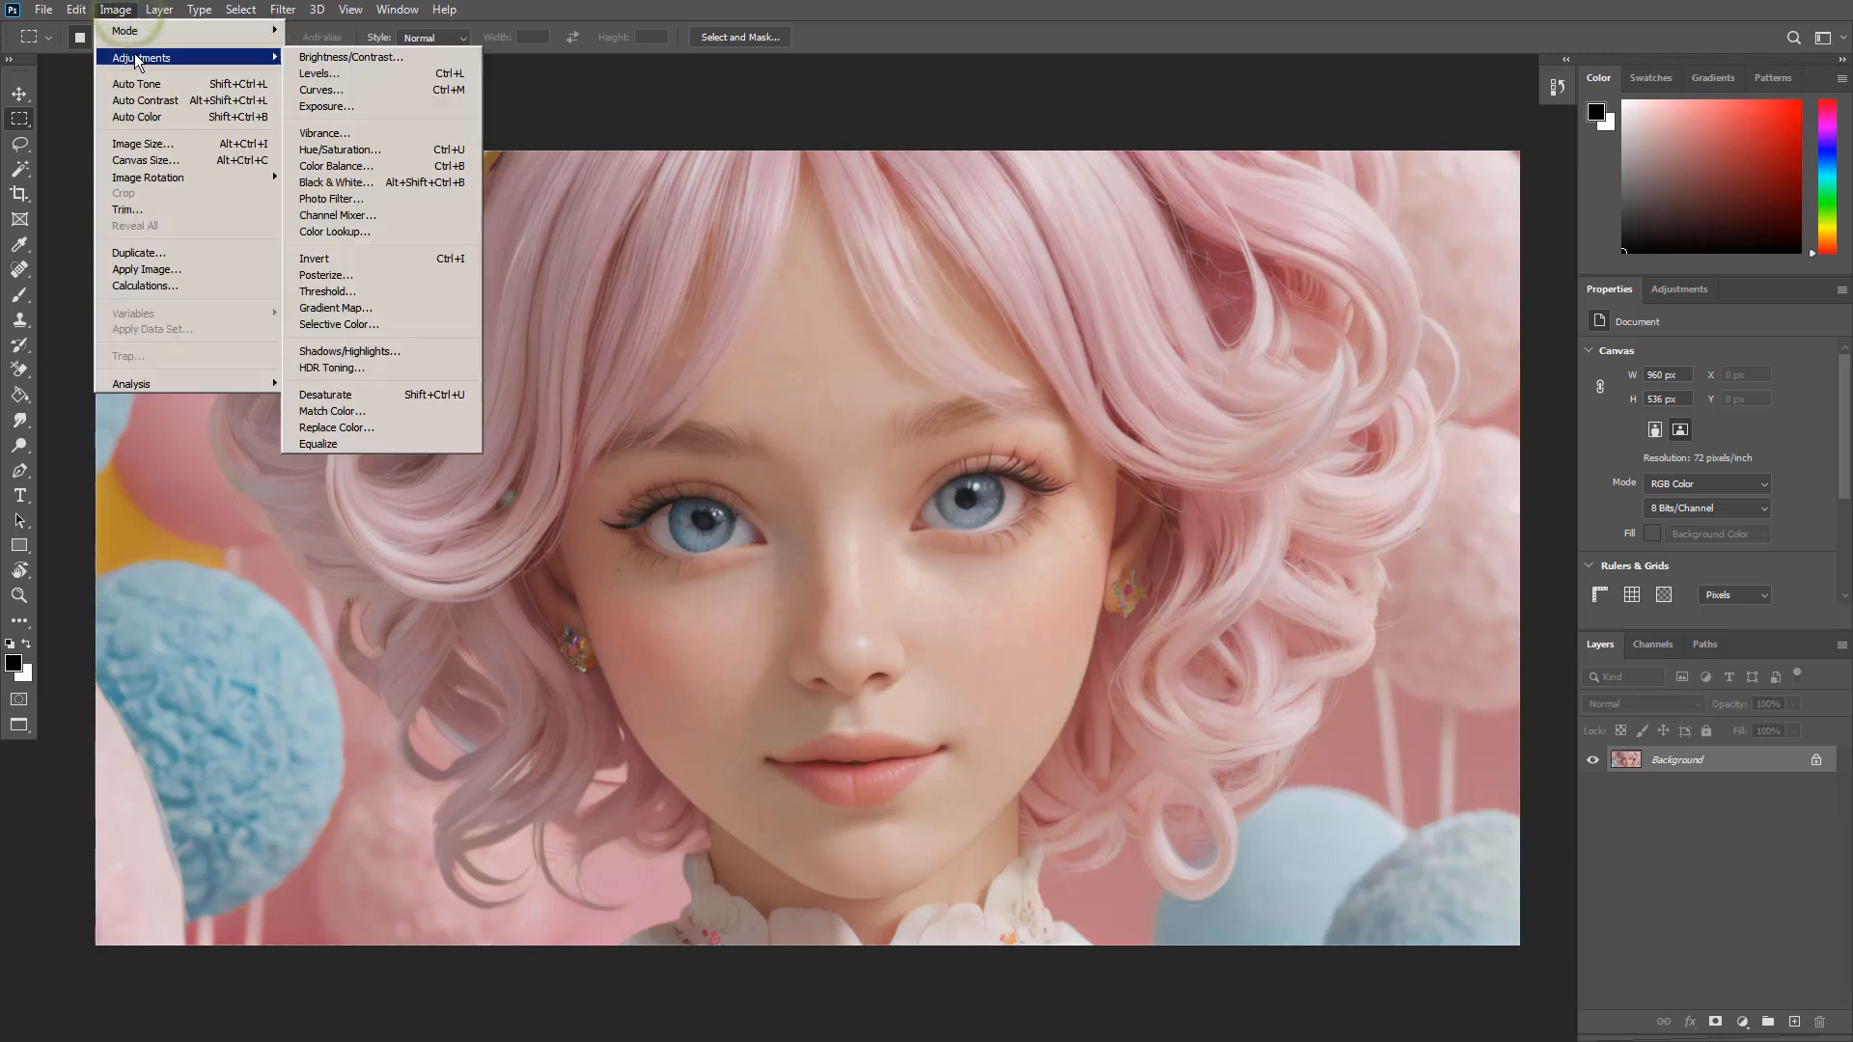
left_click(382, 133)
left_click_drag(1082, 333, 1110, 388)
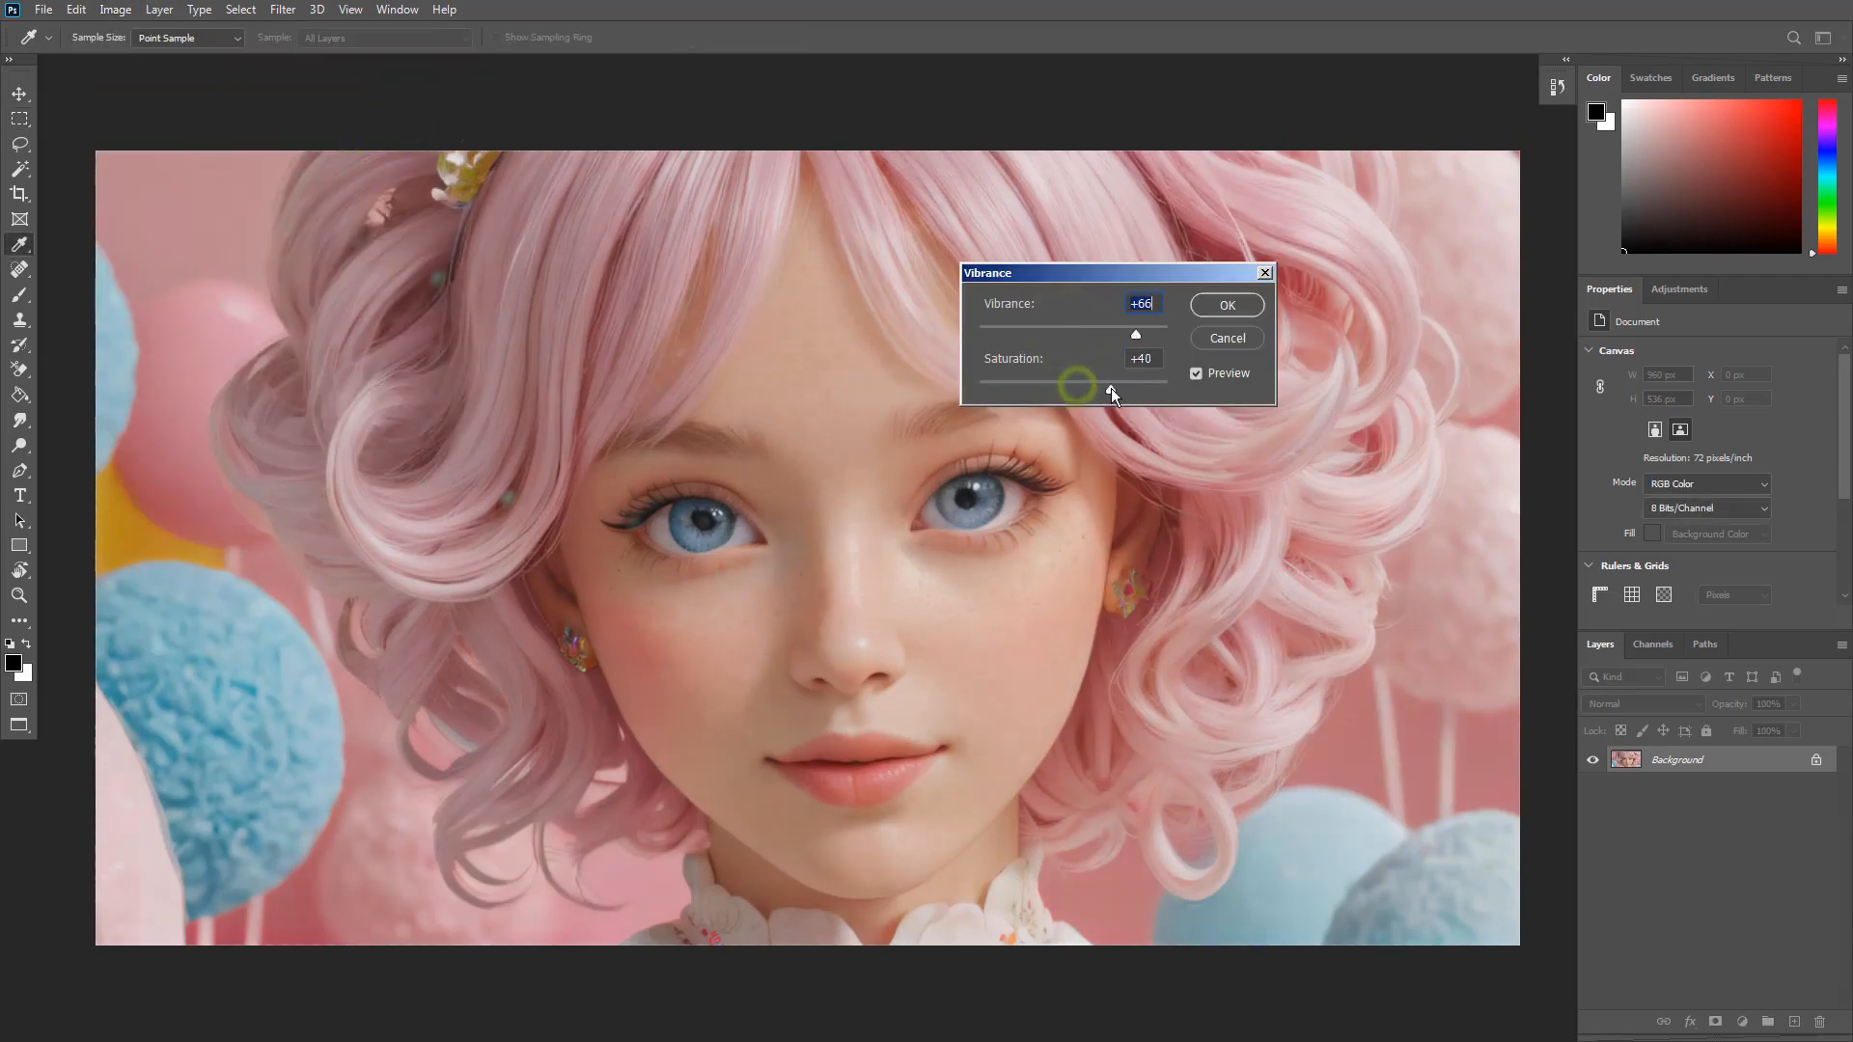
left_click(1227, 305)
key("m")
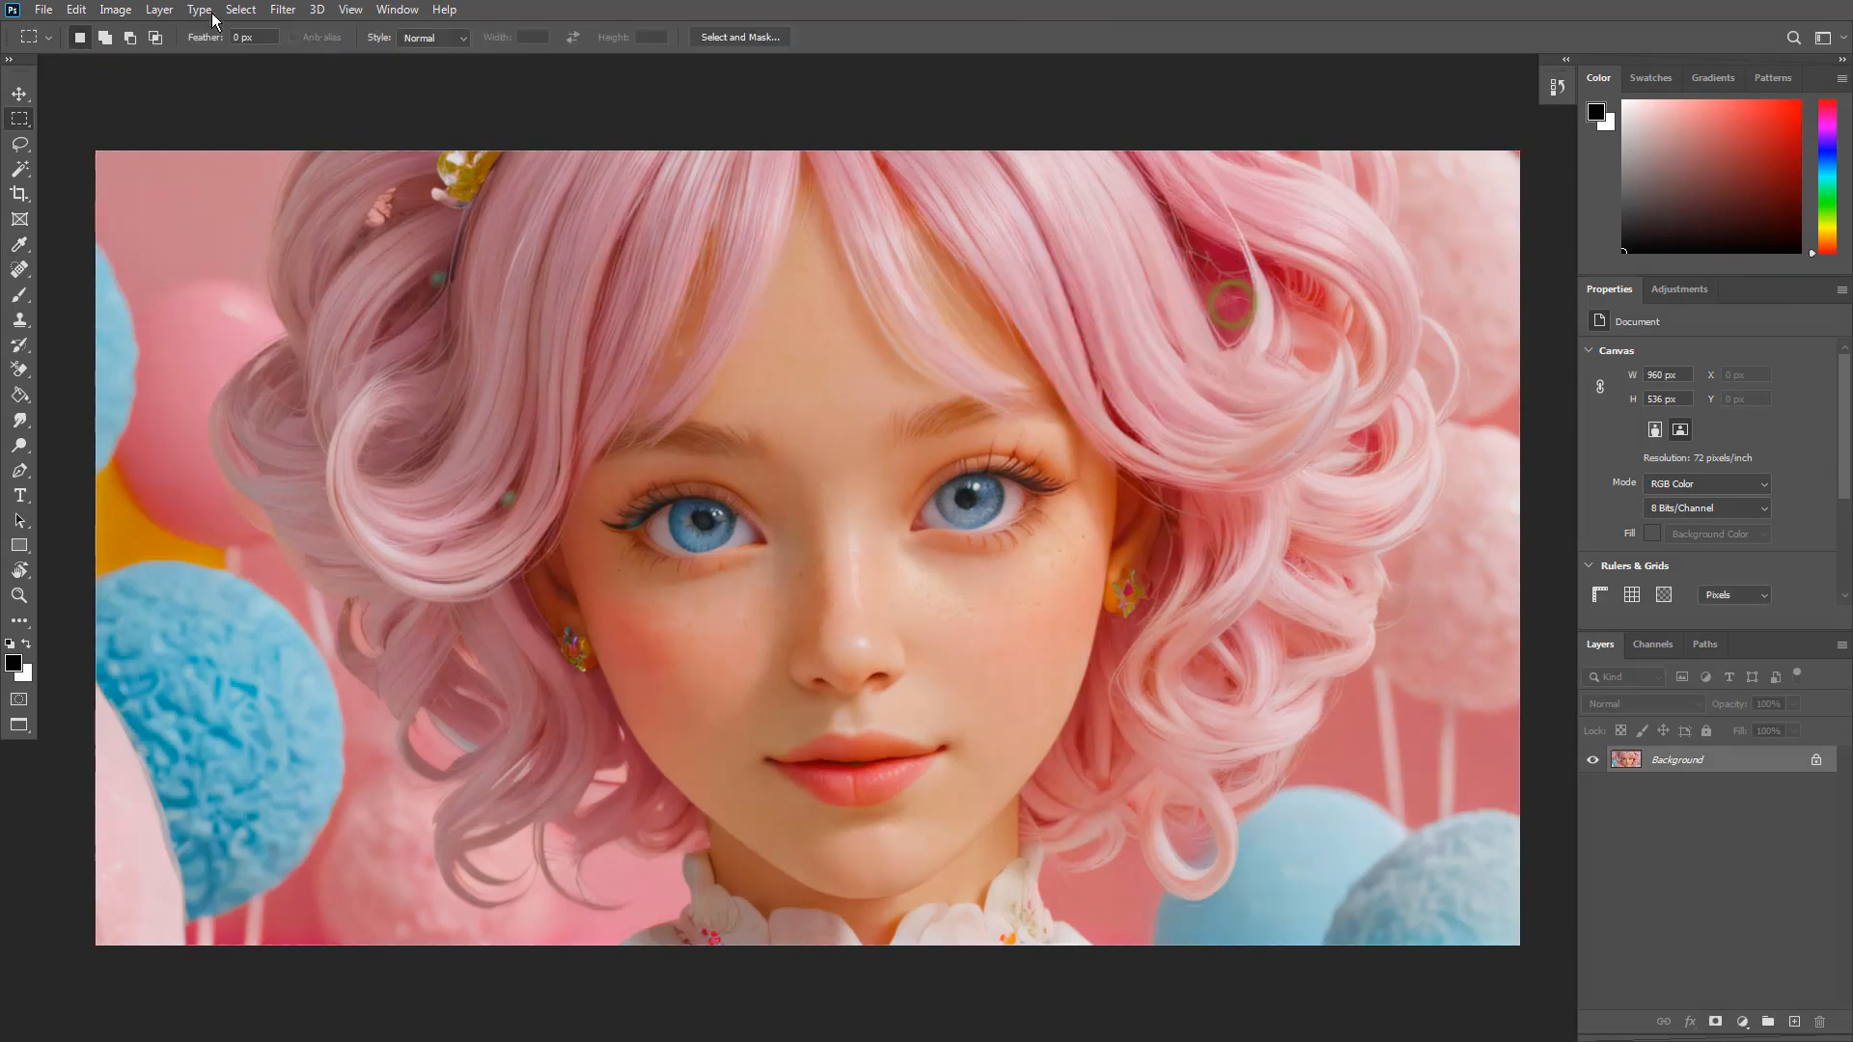
Try Auto Color on the portrait and undo it.
left_click(114, 10)
left_click(136, 116)
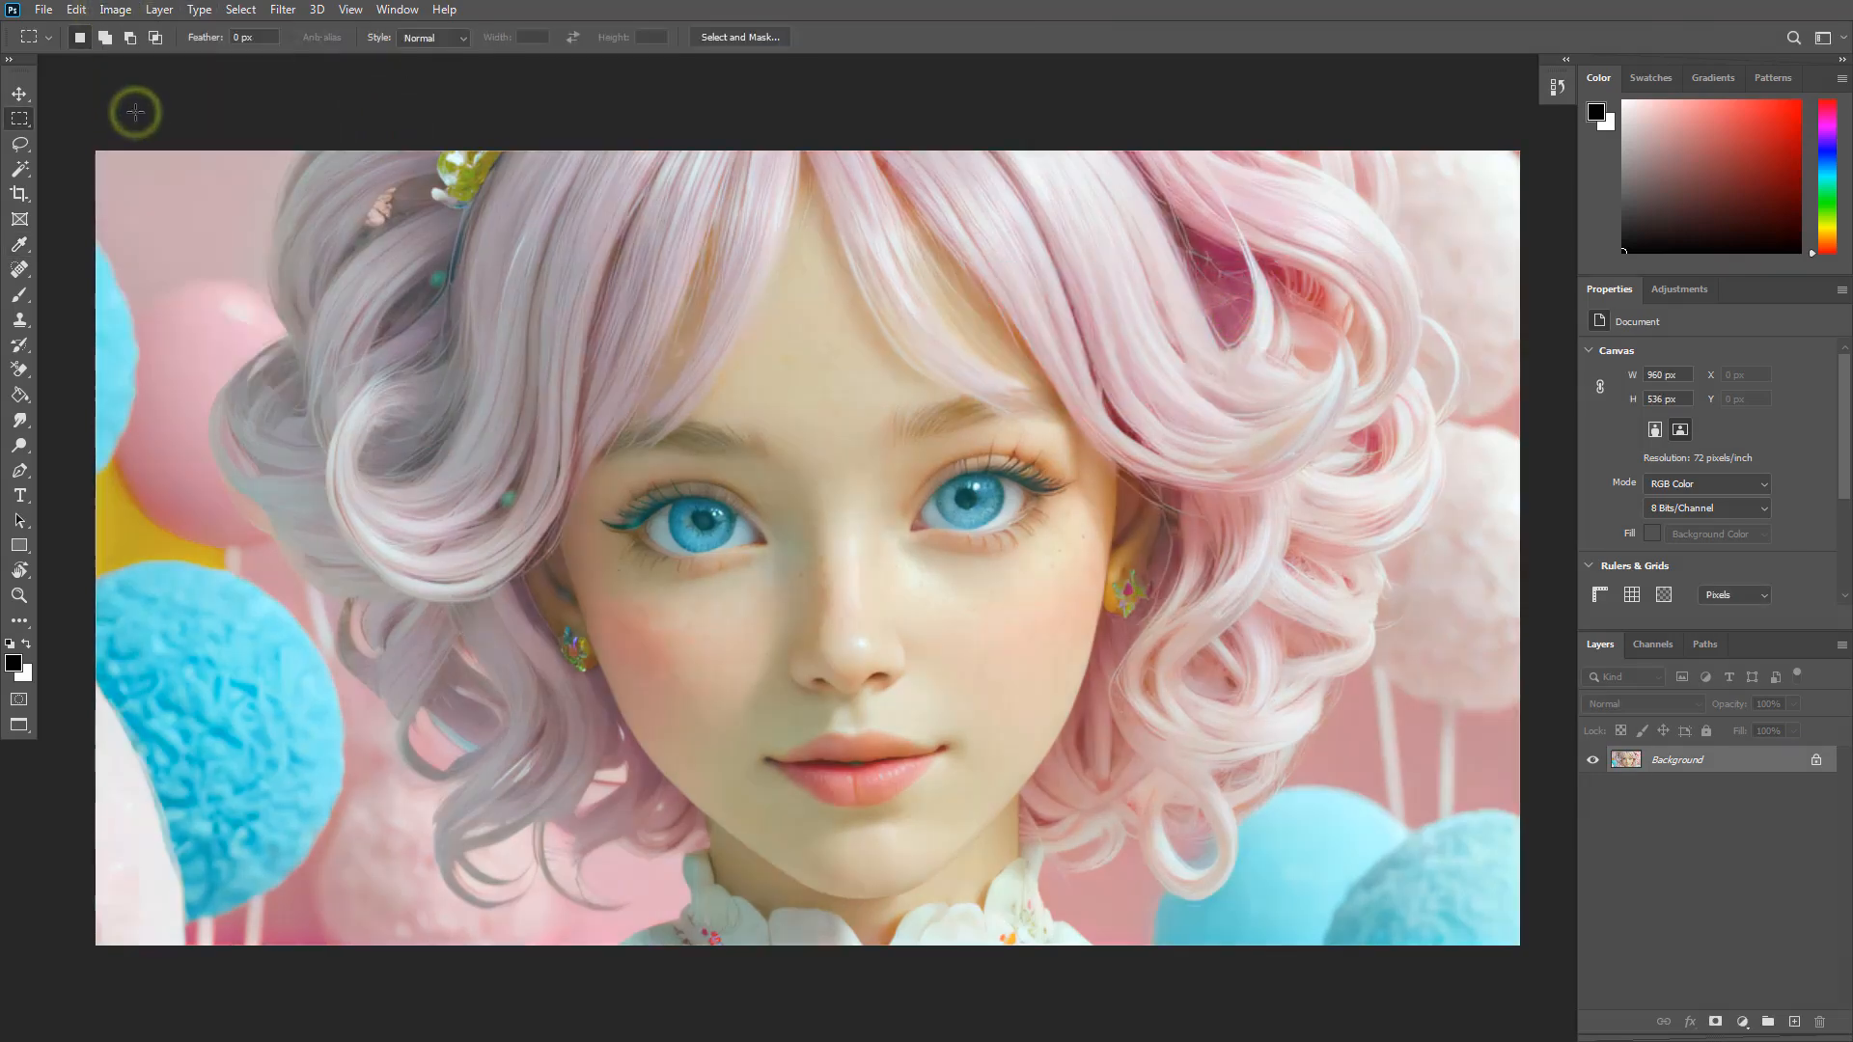
key("ctrl+z")
Apply Auto Contrast to the portrait and try Auto Tone on top, keeping only the contrast correction.
left_click(114, 10)
left_click(135, 116)
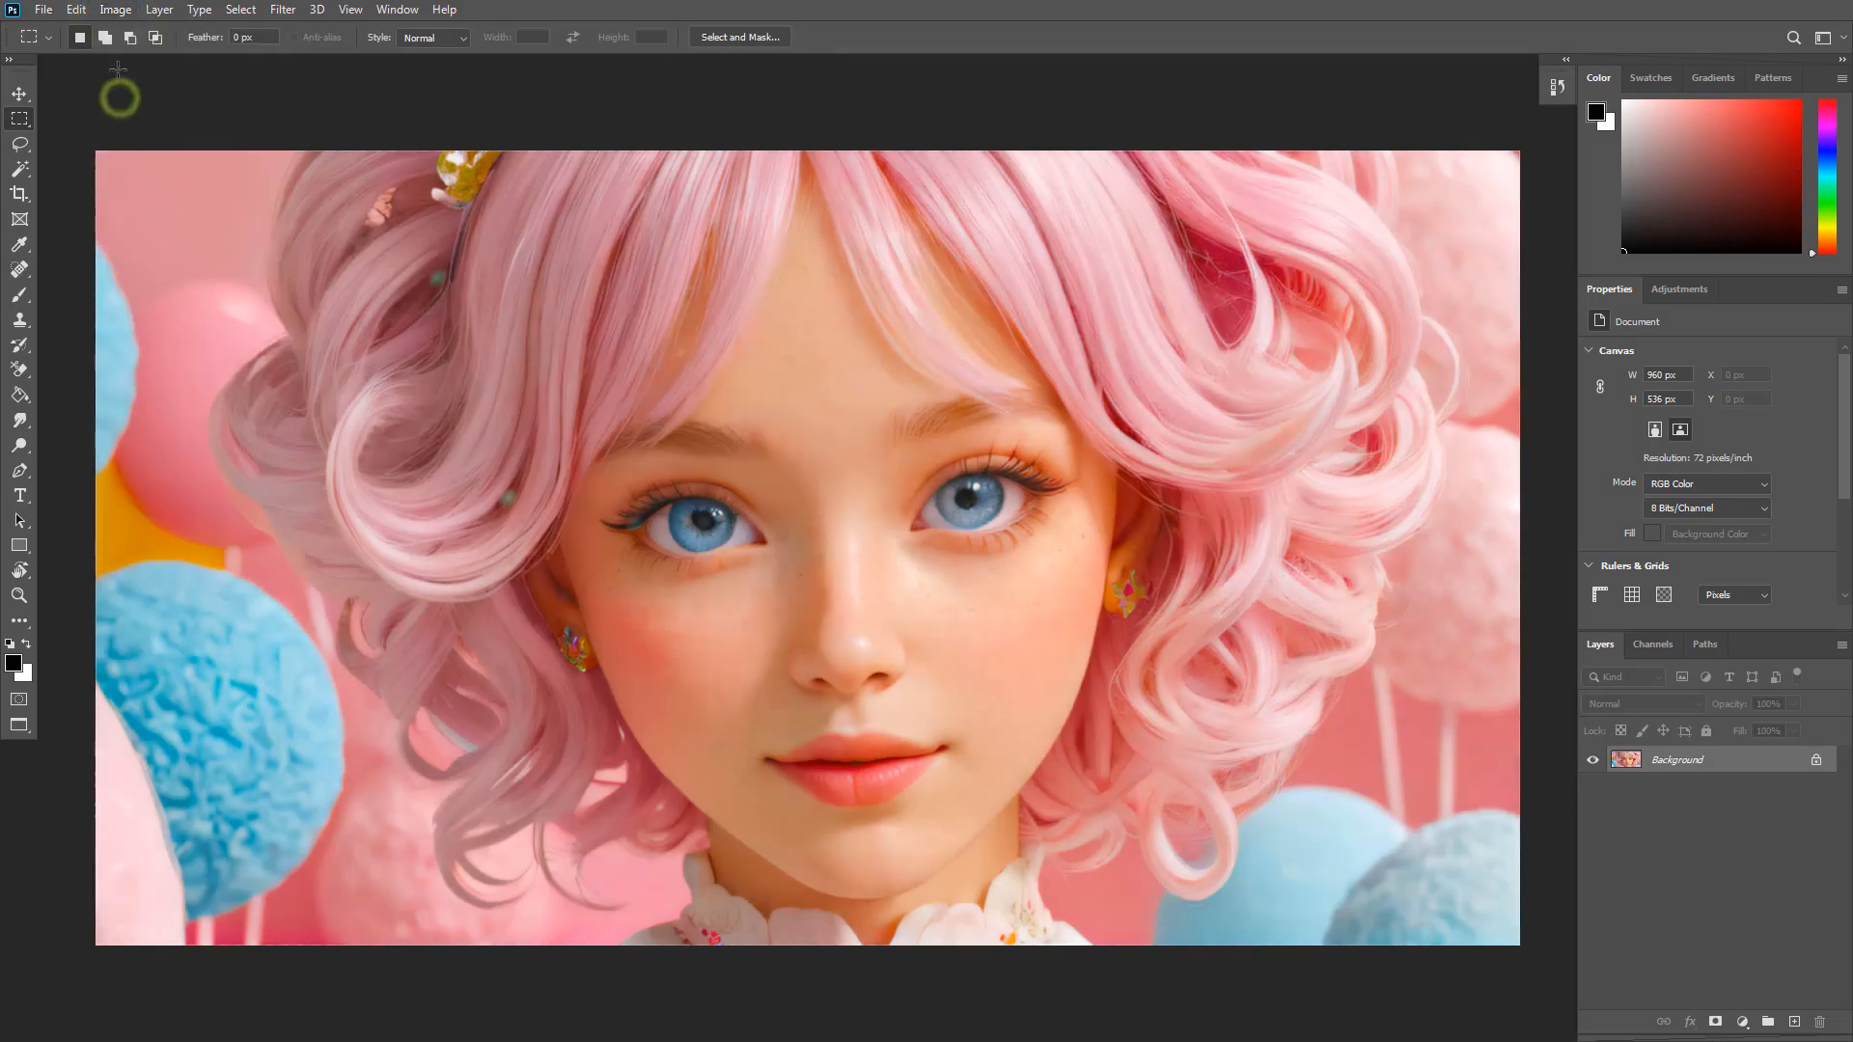
left_click(114, 10)
left_click(120, 83)
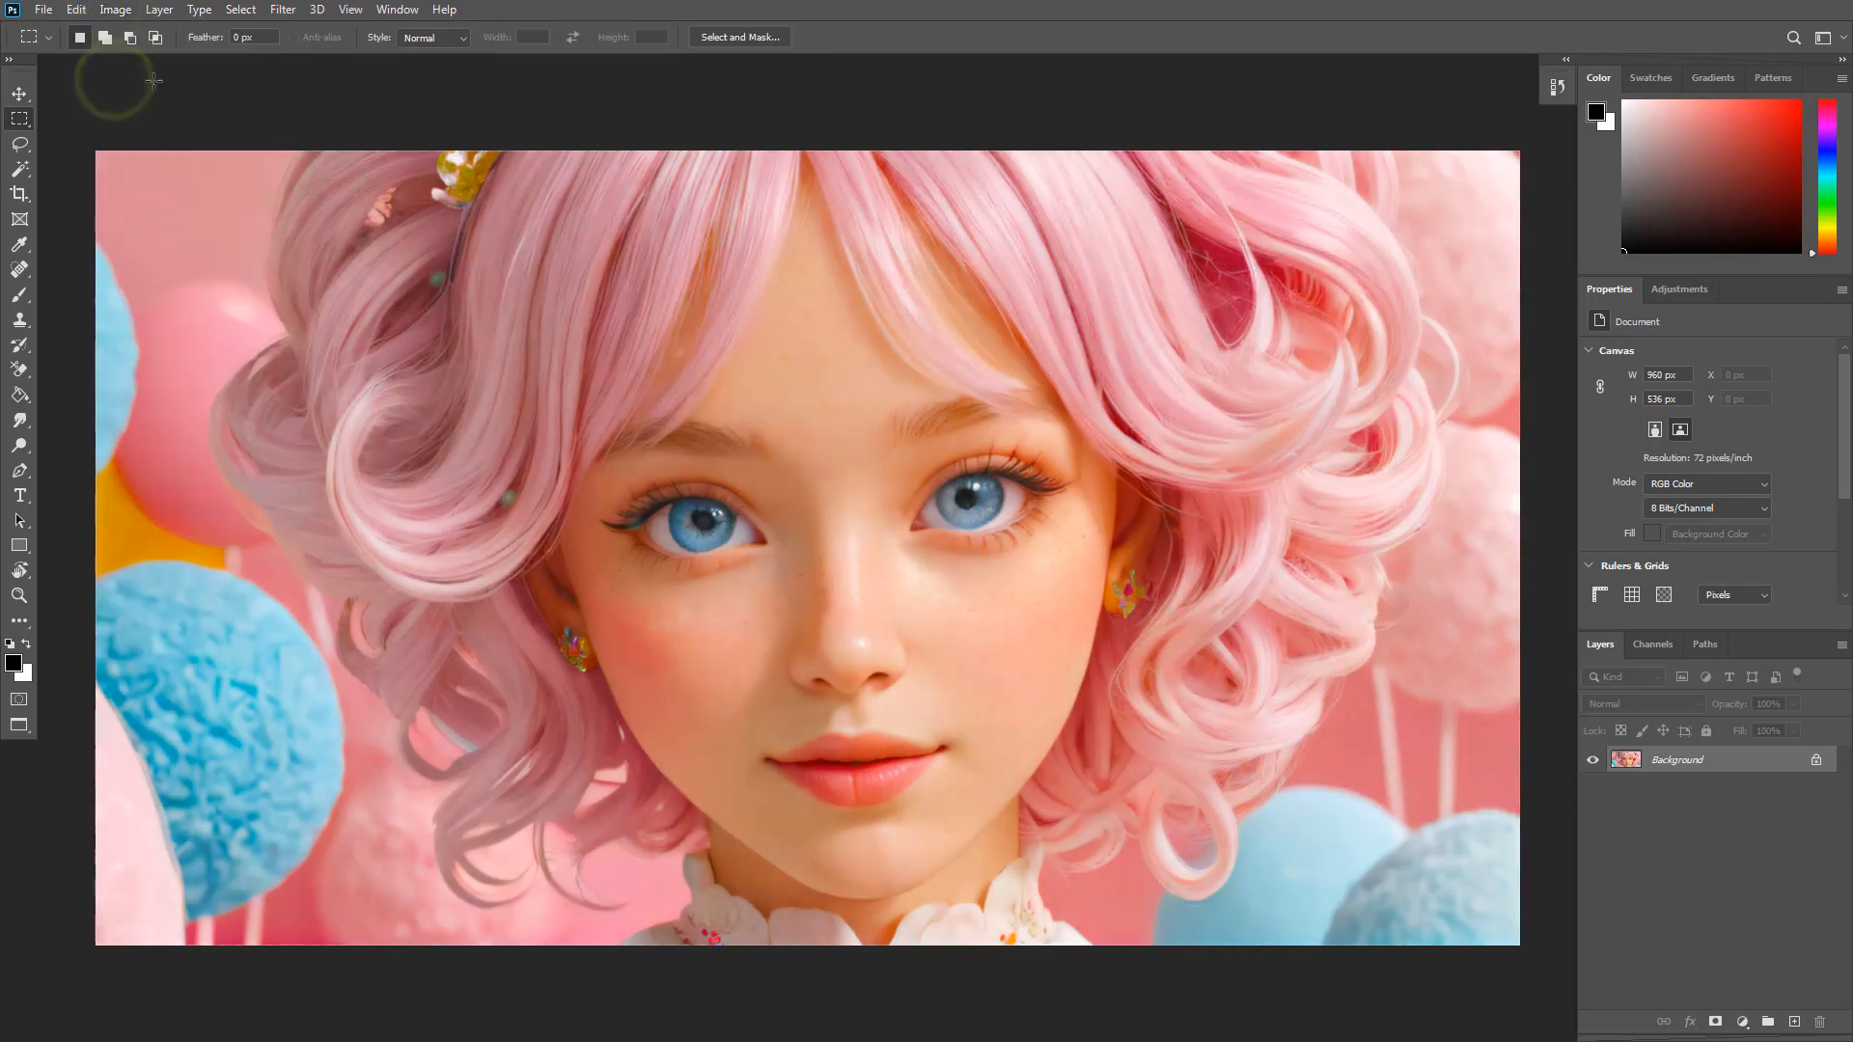
Compare the original 00000.png snapshot with the Auto Contrast state in the history, ending on the Auto Contrast state.
left_click(1556, 87)
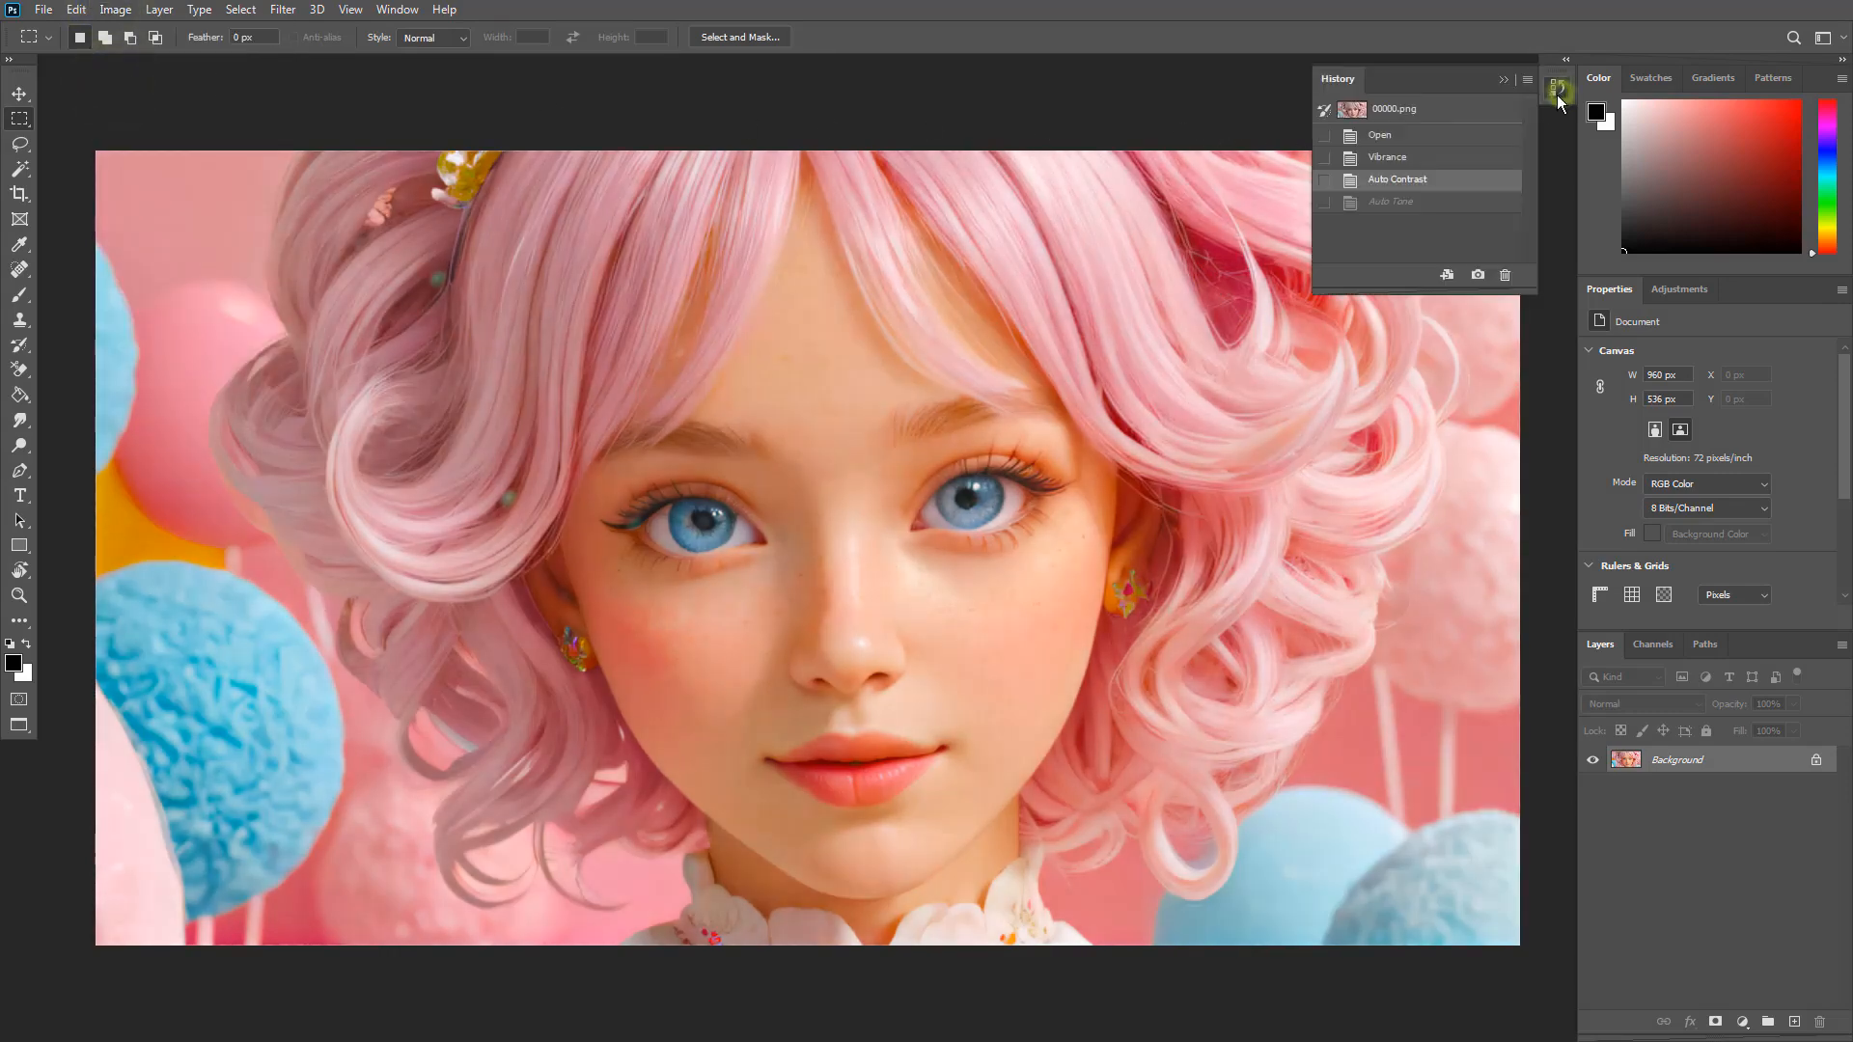
left_click(1453, 106)
left_click(1432, 184)
left_click(1436, 108)
left_click(1420, 182)
left_click(1420, 109)
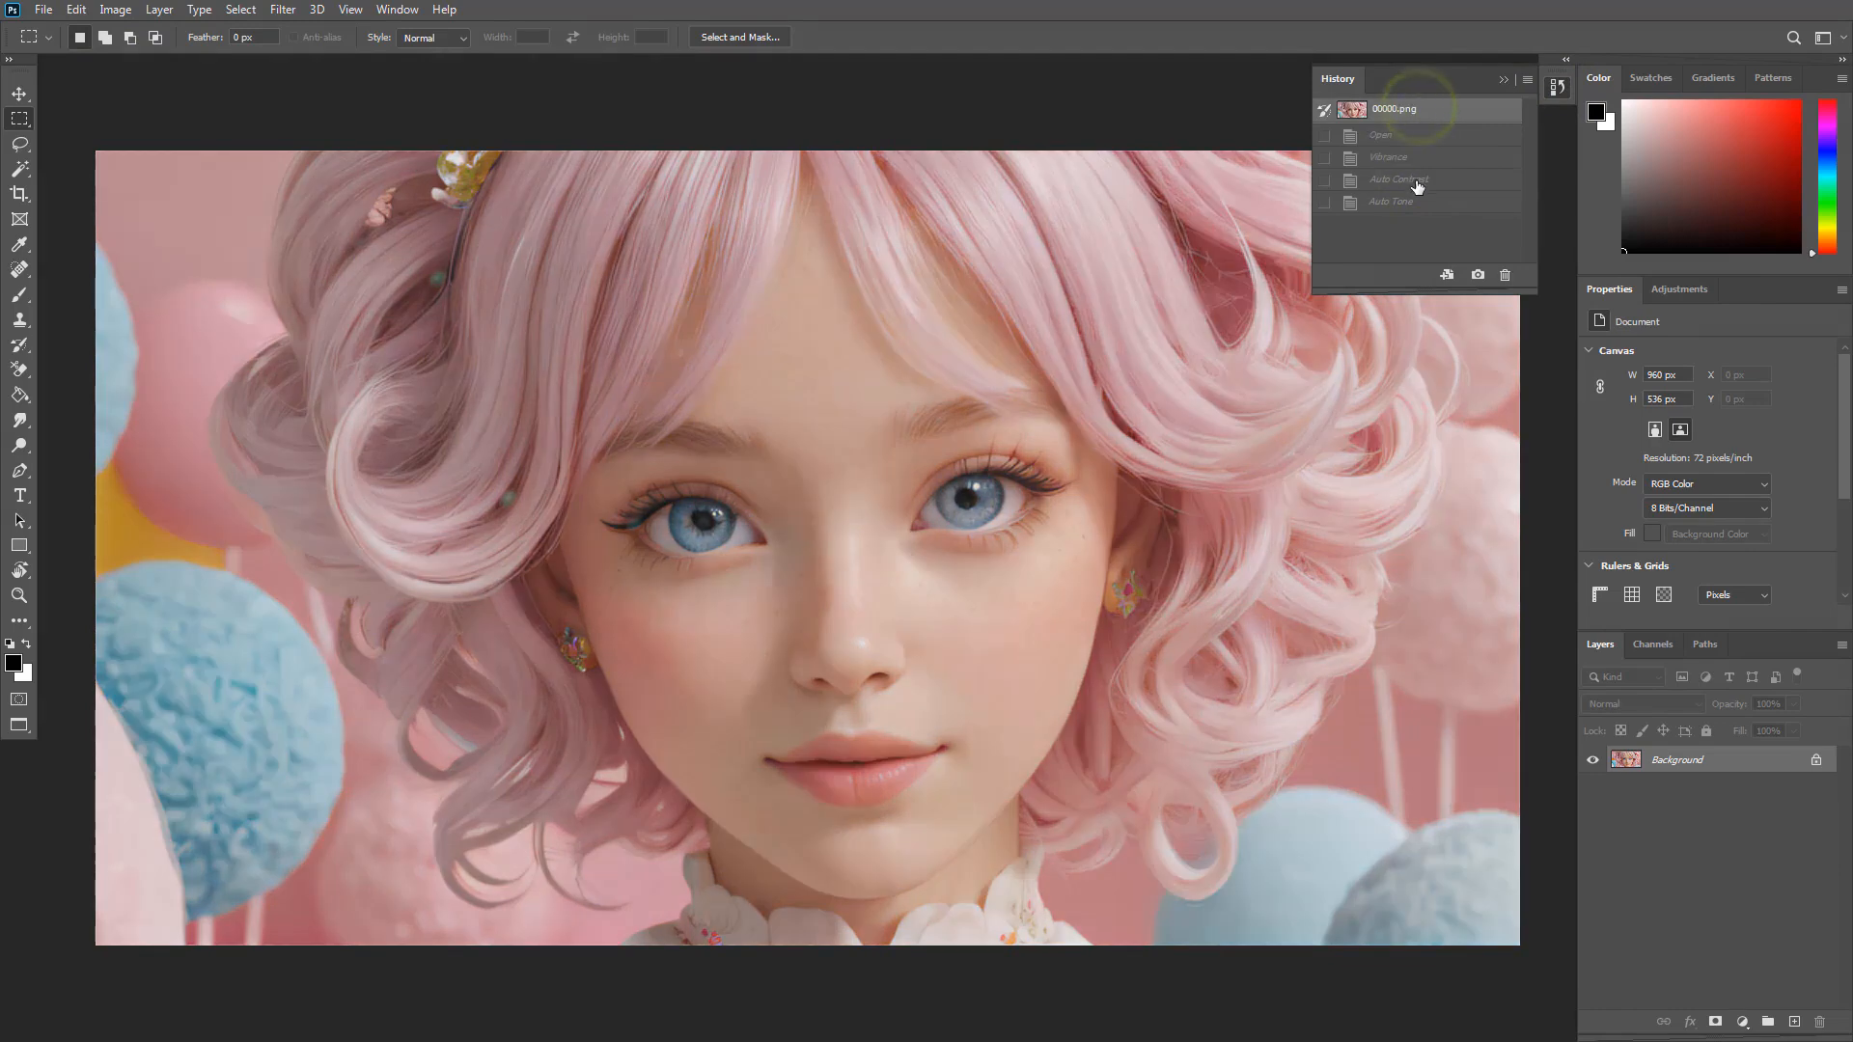
left_click(1416, 181)
left_click(1557, 88)
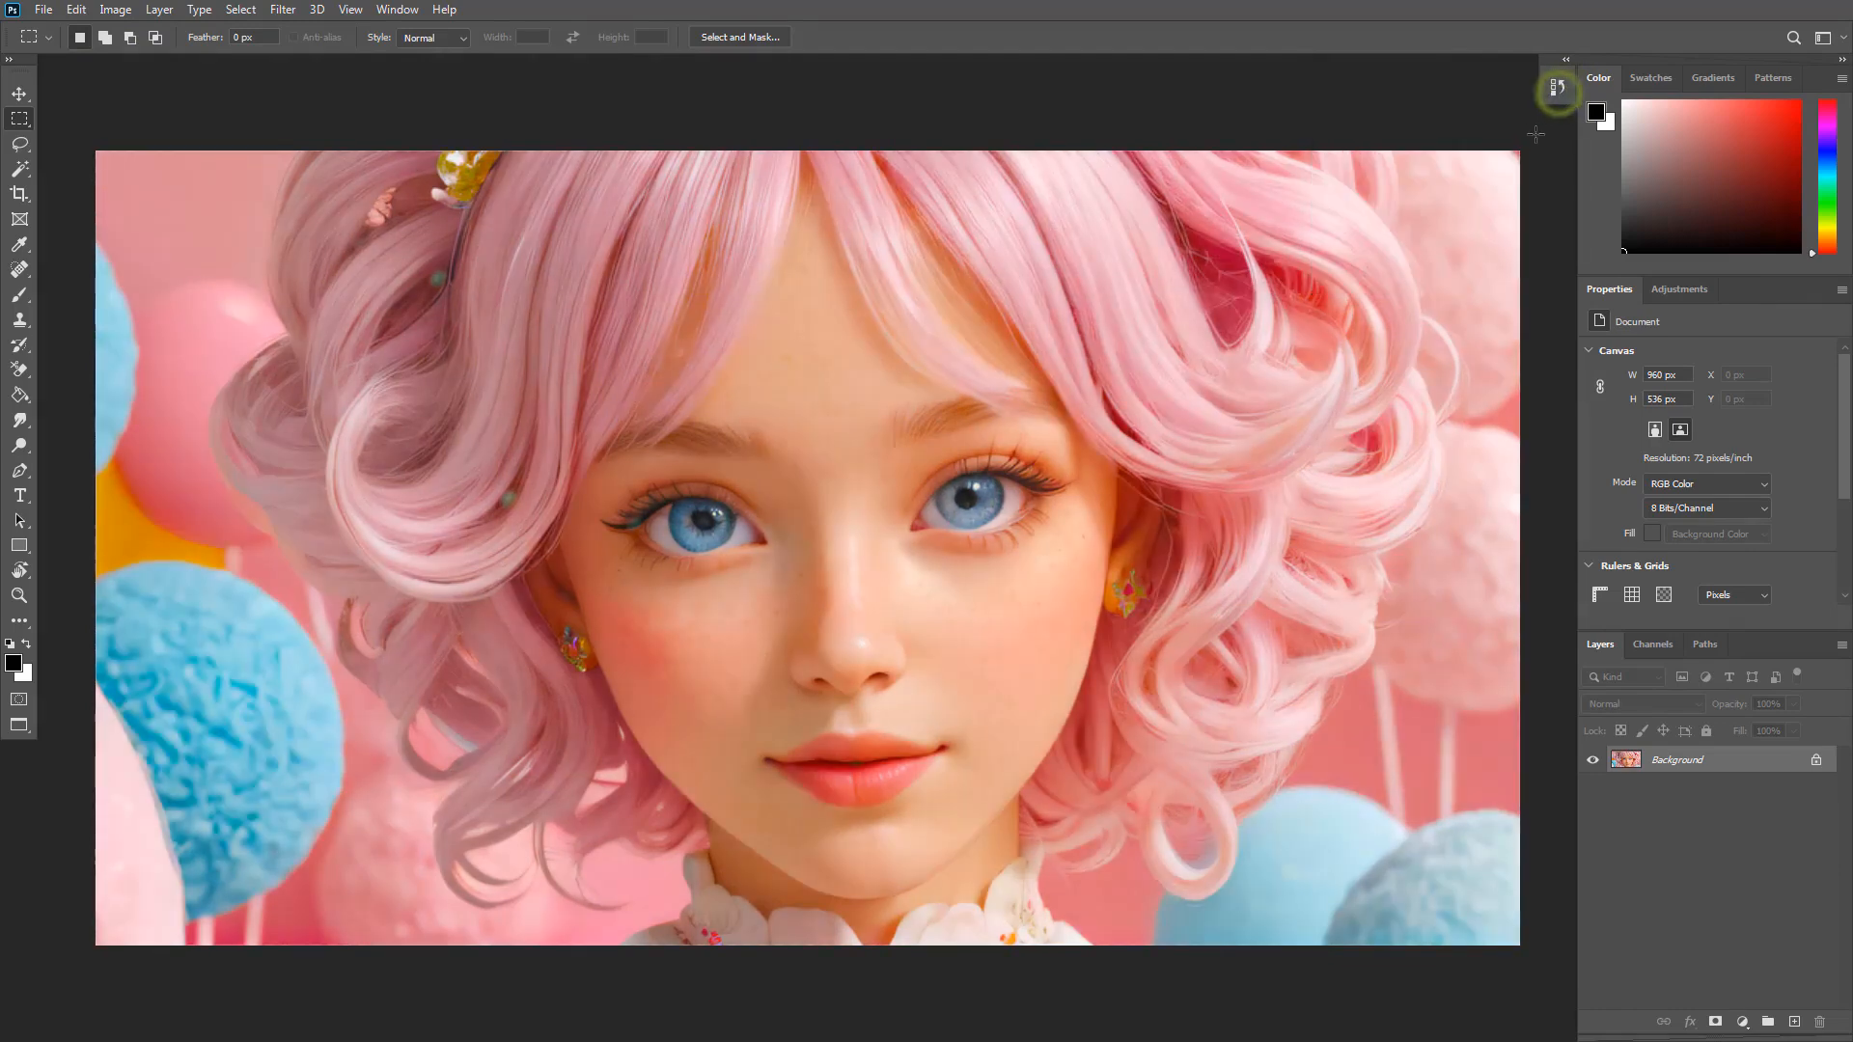